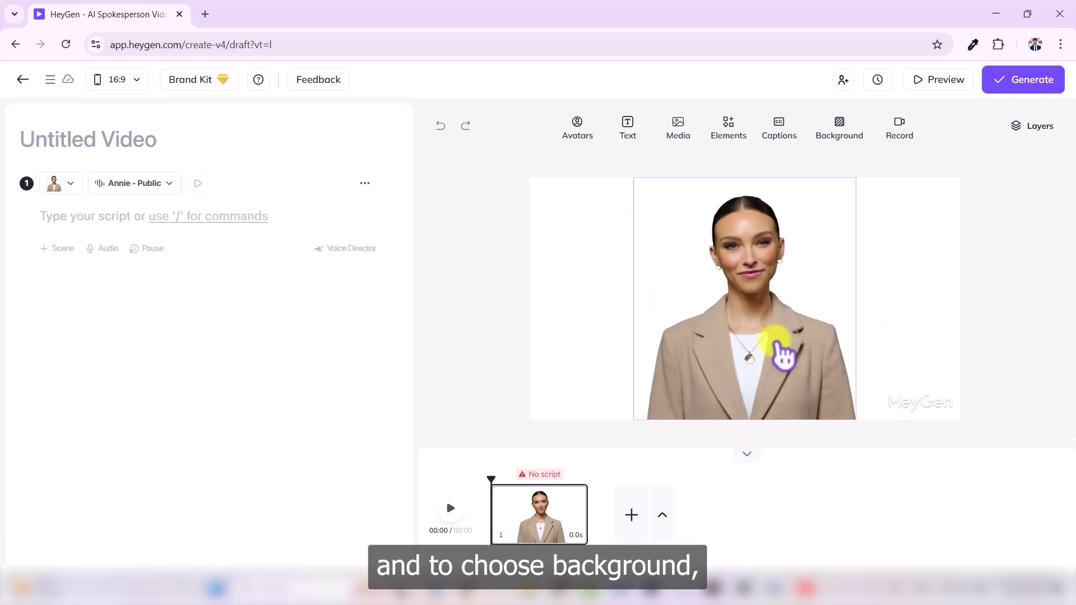
Set the scene background to the white office image with large windows overlooking snowy mountains
left_click(851, 147)
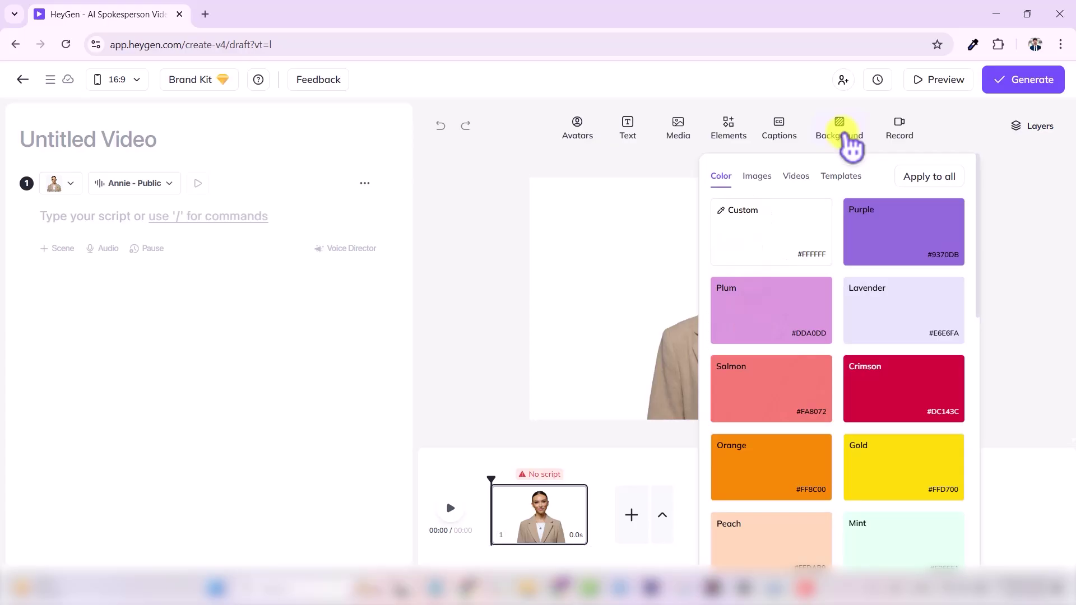
left_click(758, 177)
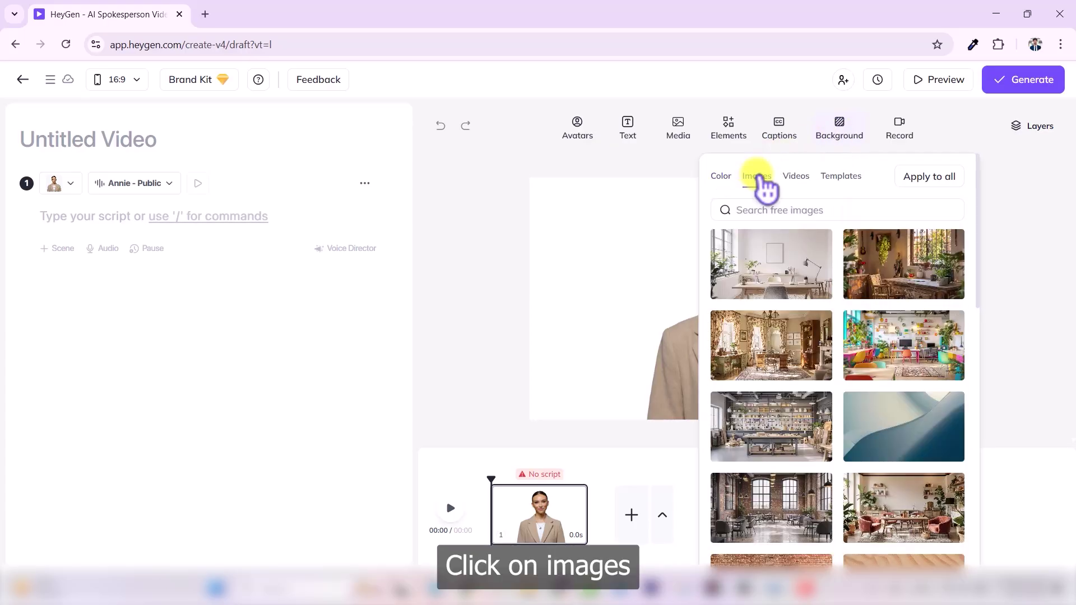
left_click(797, 180)
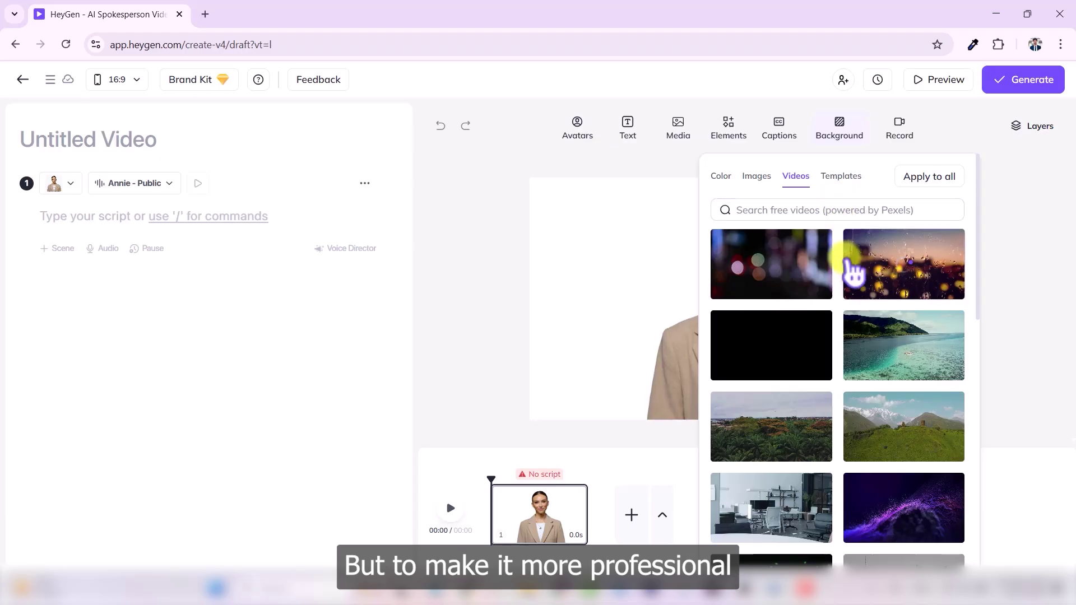
left_click(758, 178)
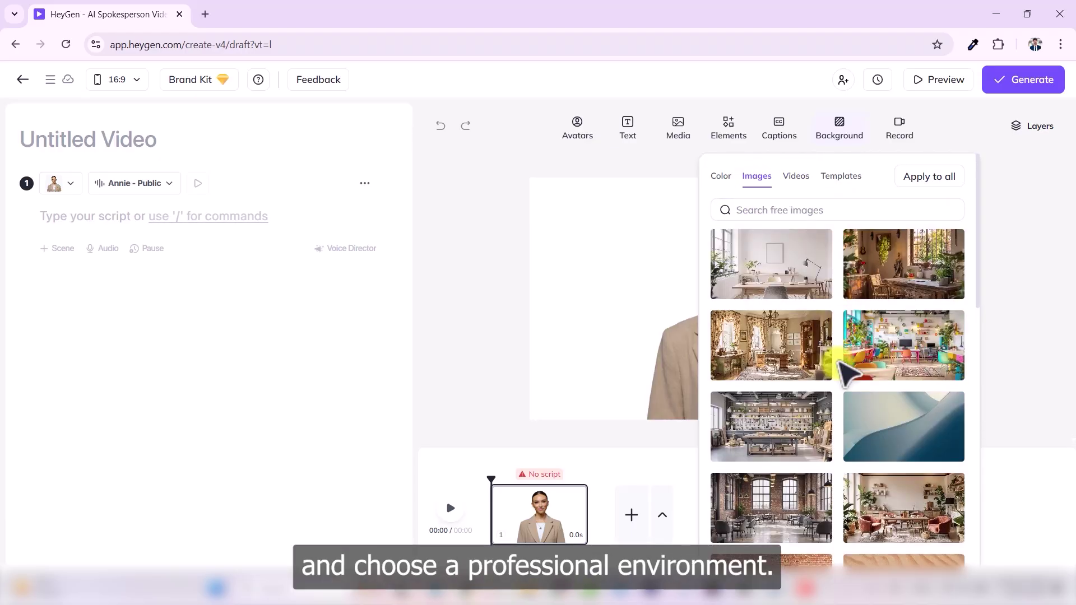
scroll(807, 325, "down", 7)
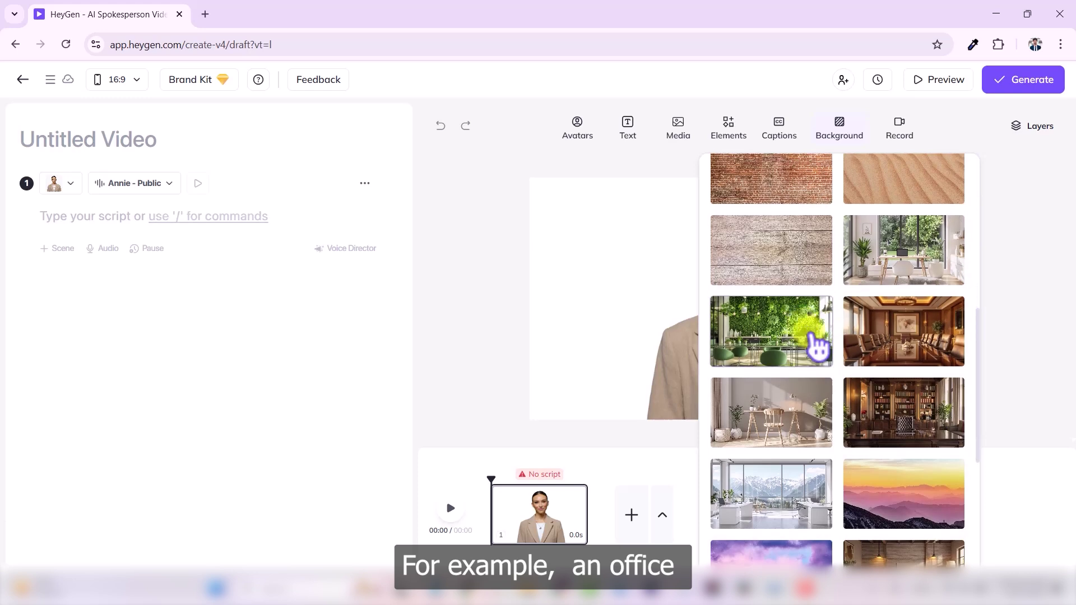
scroll(817, 348, "down", 3)
scroll(830, 342, "down", 1)
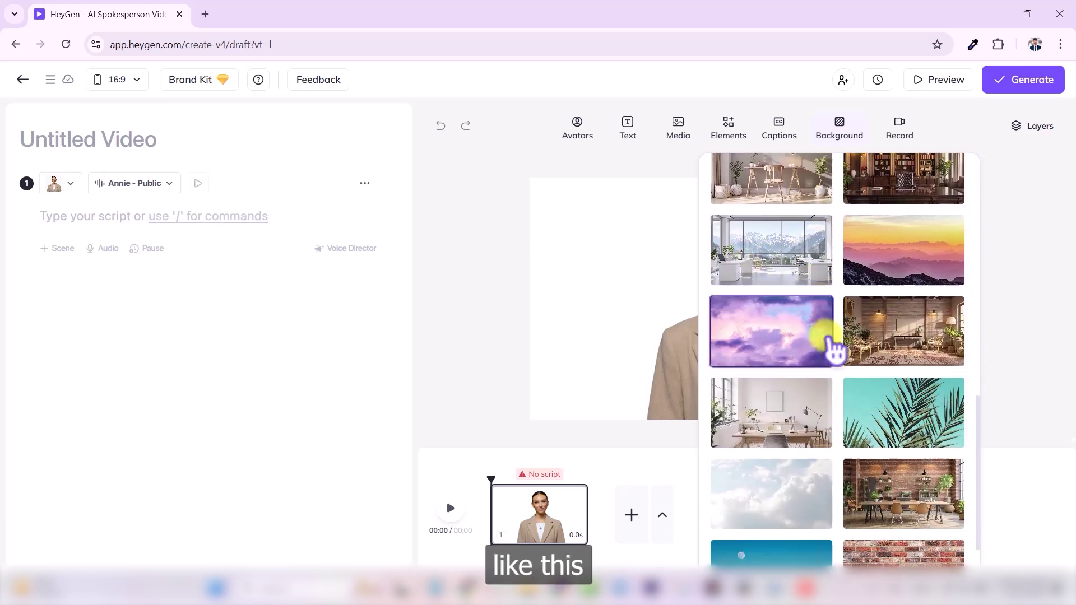
scroll(836, 348, "down", 1)
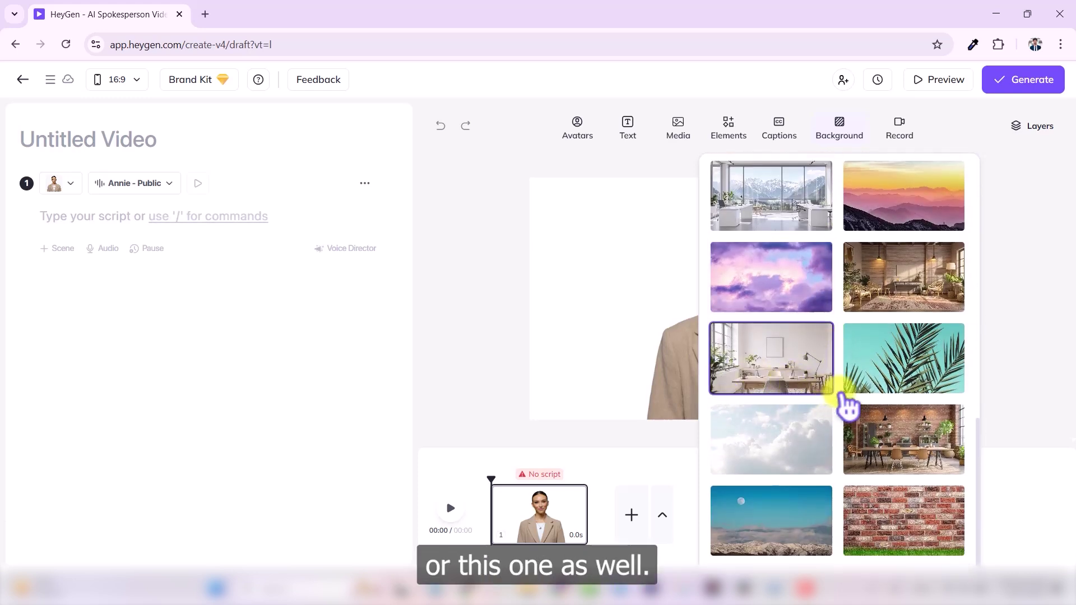
scroll(844, 412, "up", 8)
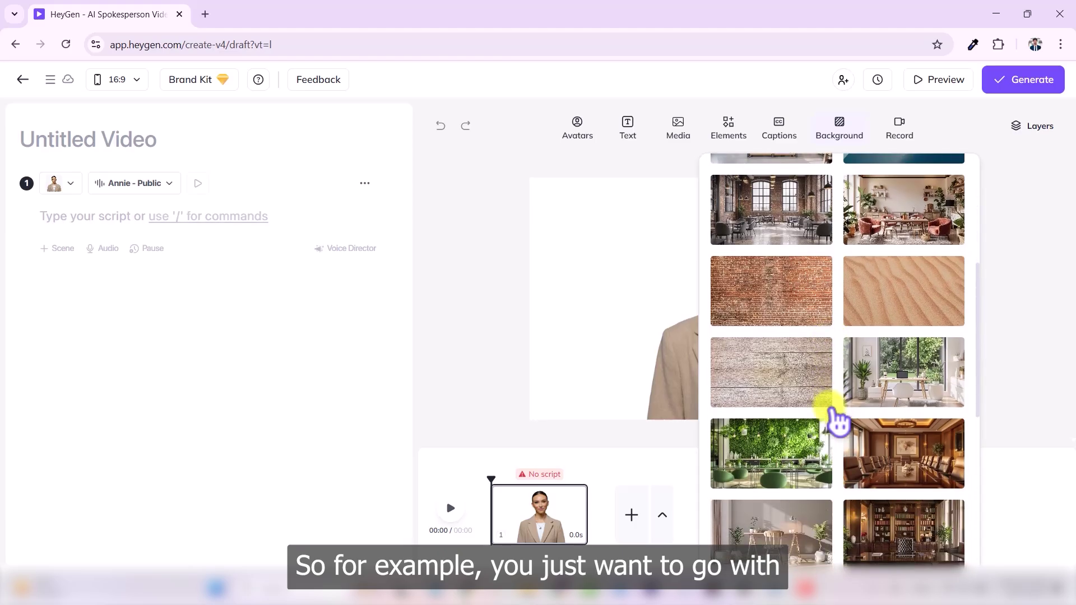
scroll(837, 419, "down", 3)
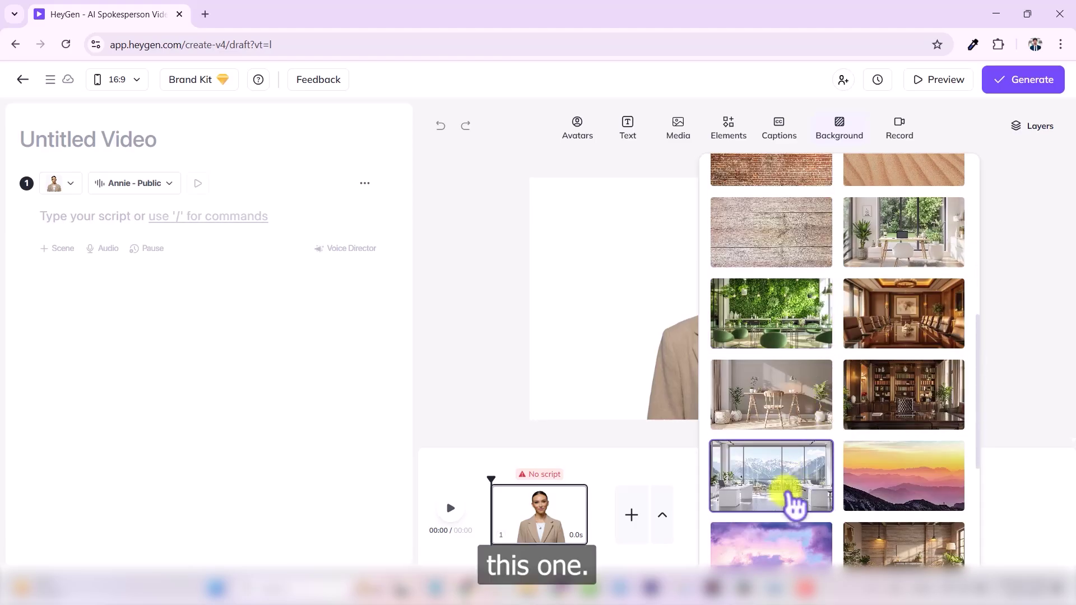
left_click(791, 492)
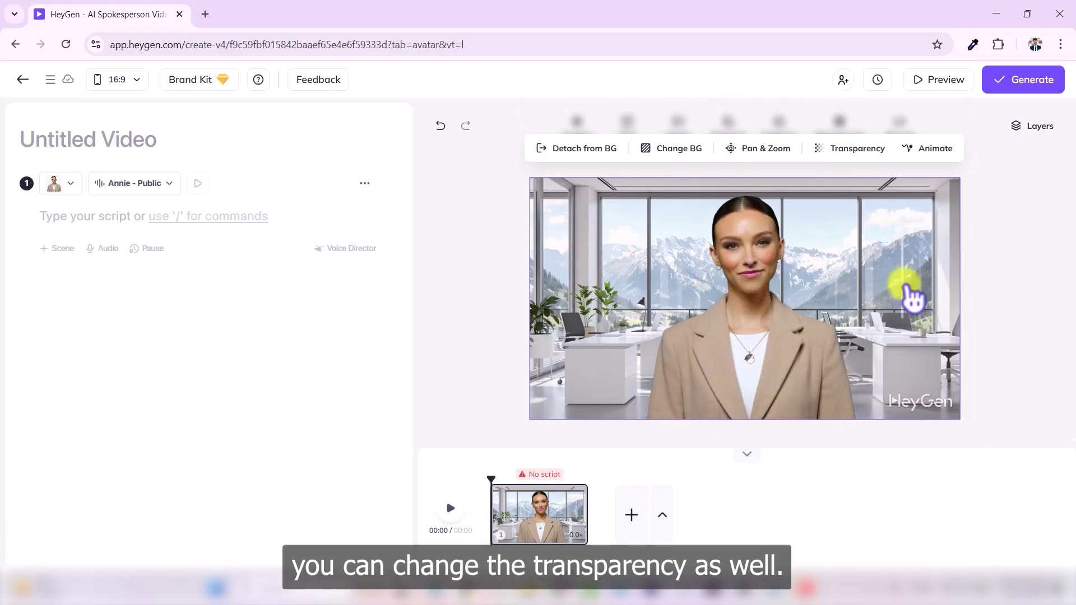
Set the transparency of the mountain-view office background to 77
left_click(869, 156)
left_click_drag(876, 196, 855, 199)
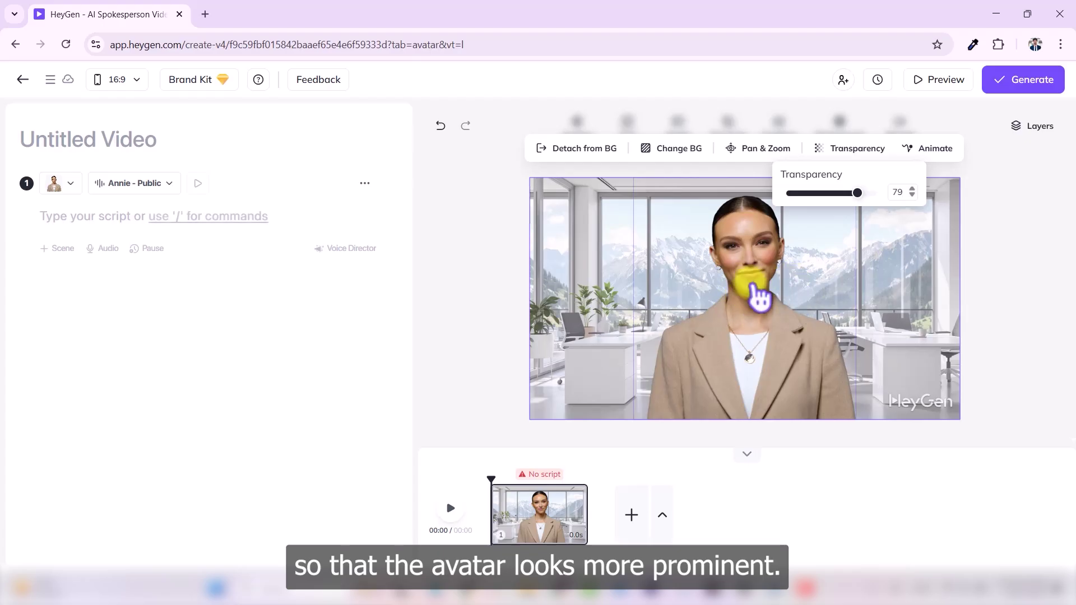
mouse_move(858, 193)
left_mouse_down()
mouse_move(848, 200)
mouse_move(857, 200)
left_mouse_up()
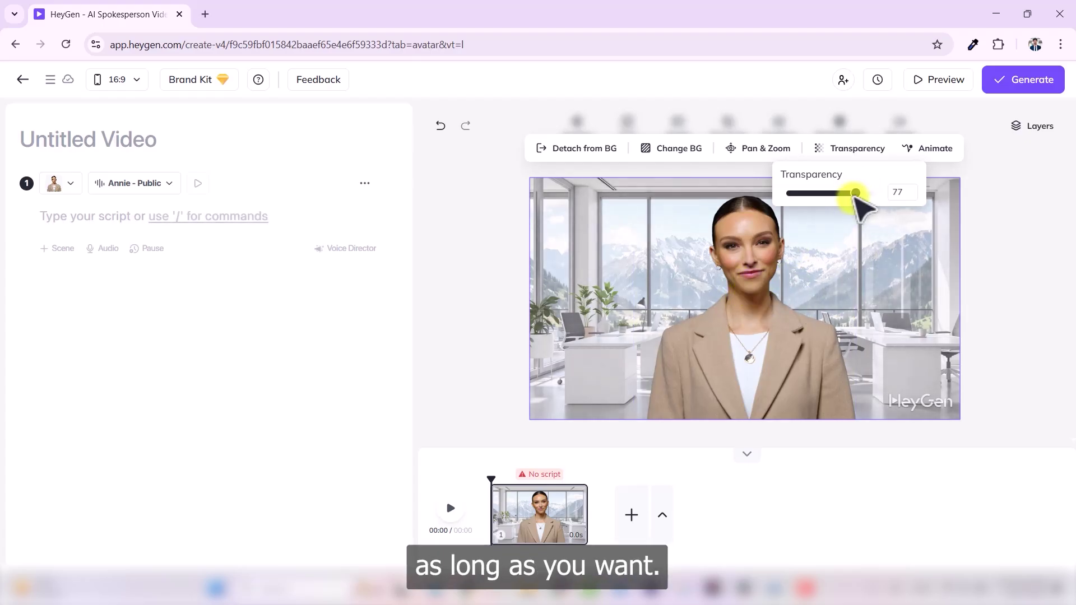
left_click(1013, 245)
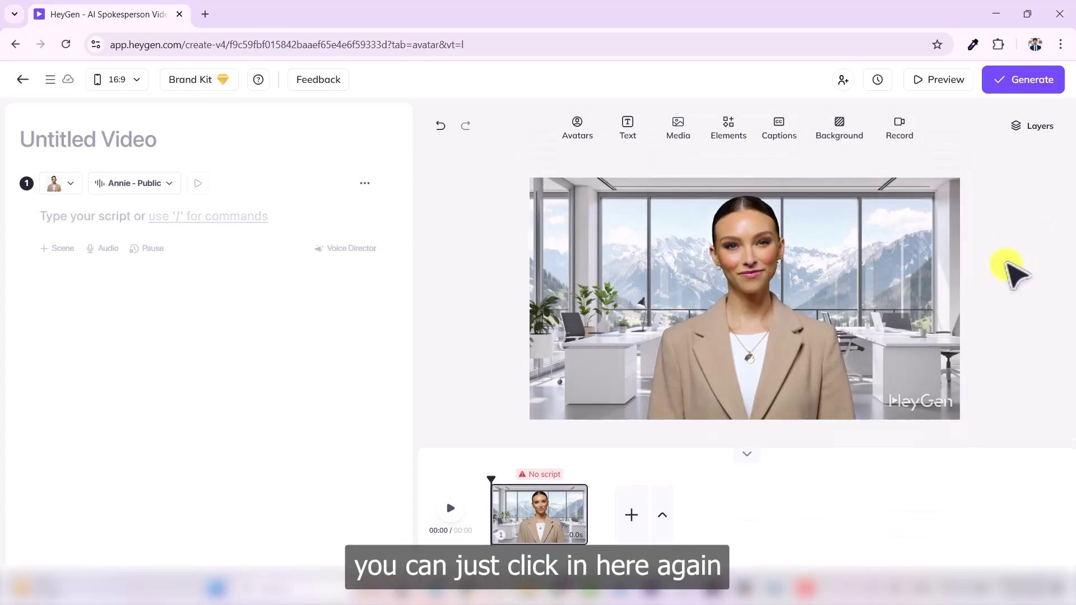
Replace the scene background with the brick-walled loft image with arched windows, dark chairs and tables
left_click(864, 141)
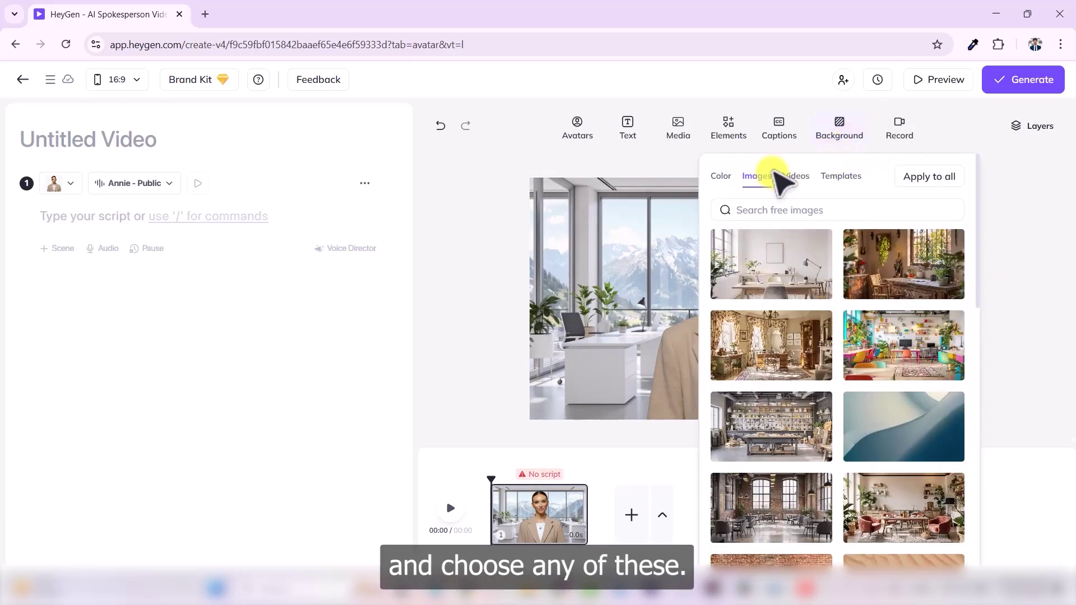
scroll(858, 332, "down", 4)
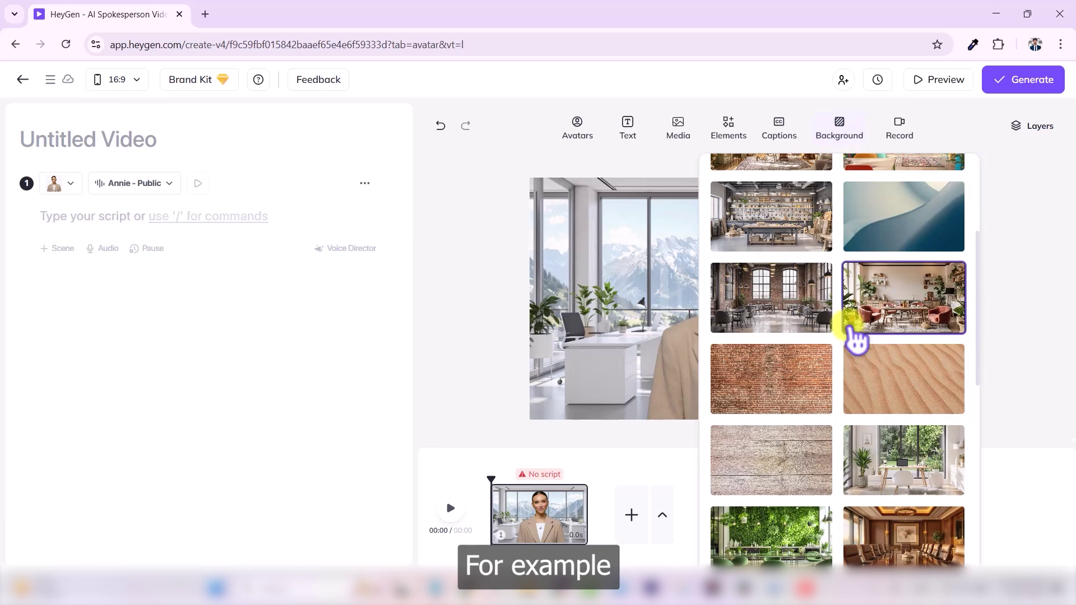
left_click(782, 317)
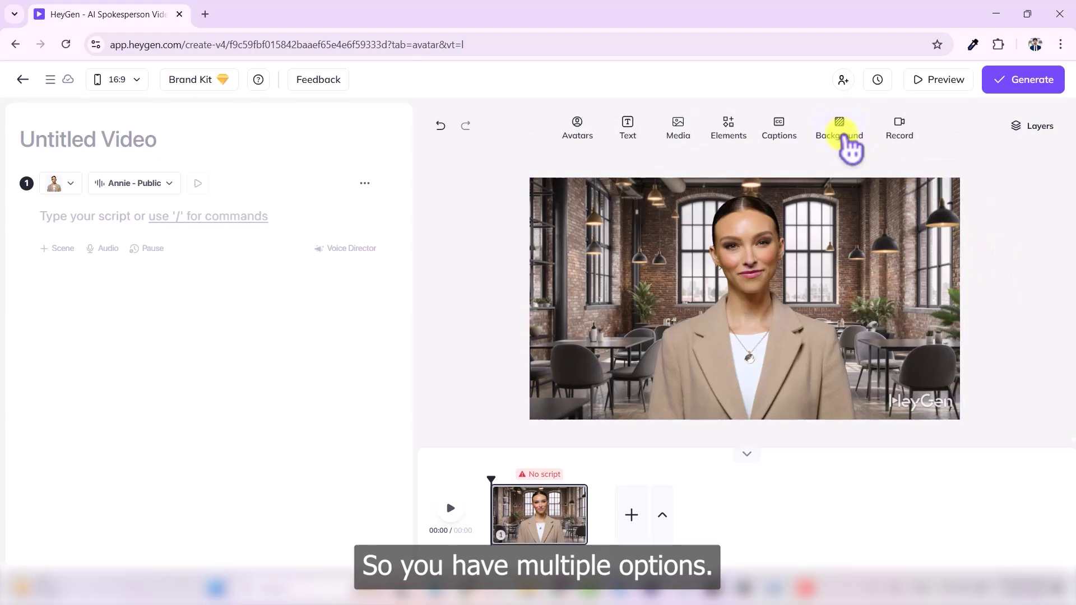
left_click(848, 140)
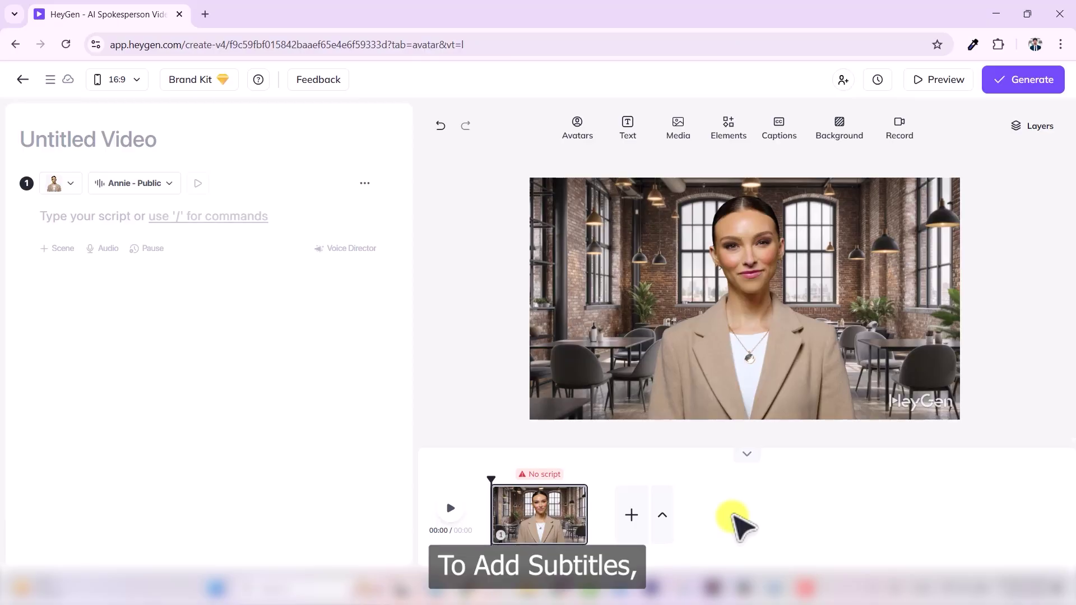
Enter the climate change script in scene 1, beginning with "The Time Is Now: Facing Climate Change Together!"
left_click(136, 224)
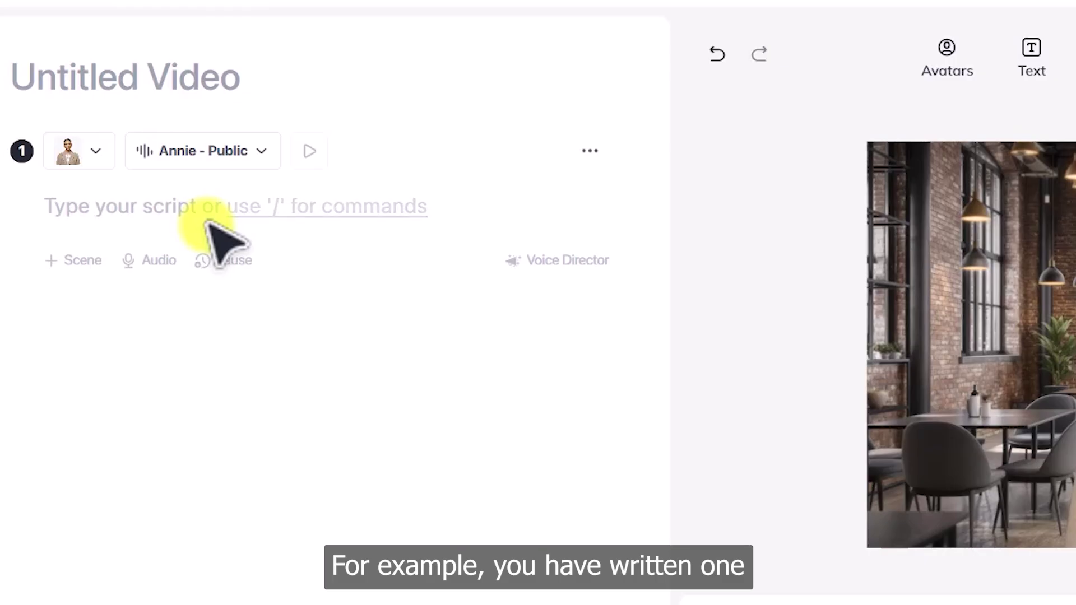
type("The Time Is Now: Facing Climate Change Together! Every year… our planet gets a little warmer. Storms grow stronger, forests burn longer, and coastlines are slowly disappearing. This isn’t a distant threat — it’s happening now, and it affects all of us. We have a narrow window to act… but there is hope. From clean energy solutions to everyday sustainable choices, every action matters. Around the world, communities are stepping up — innovating, adapting, and fighting for a better future. Because this planet is our only home. The time to protect it… is now.")
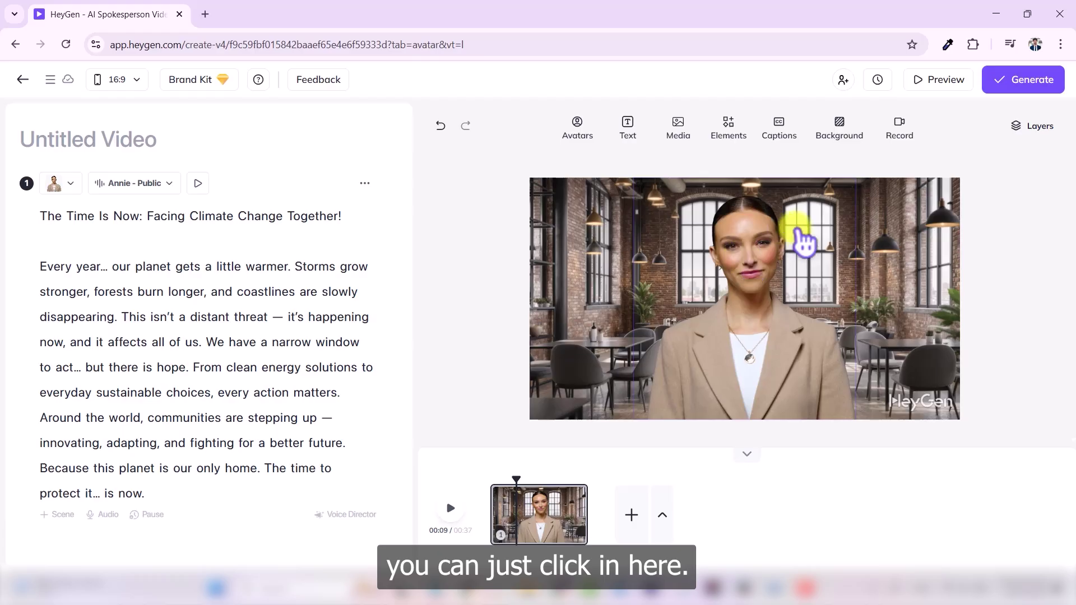
Add captions in the plain white style with a black outline, and move the playhead to the start of the video
left_click(782, 126)
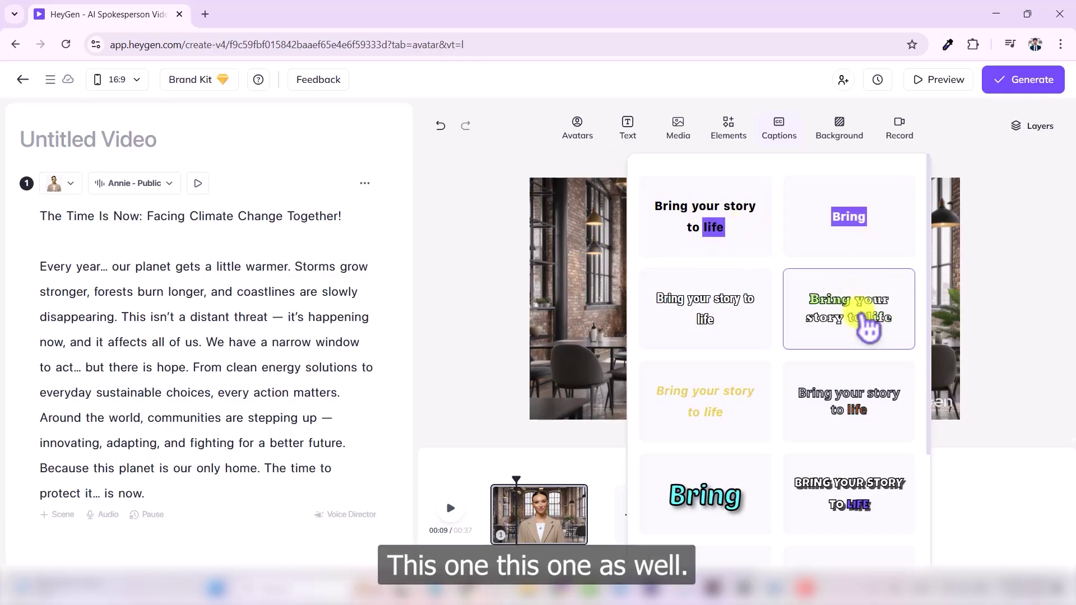
scroll(733, 509, "down", 3)
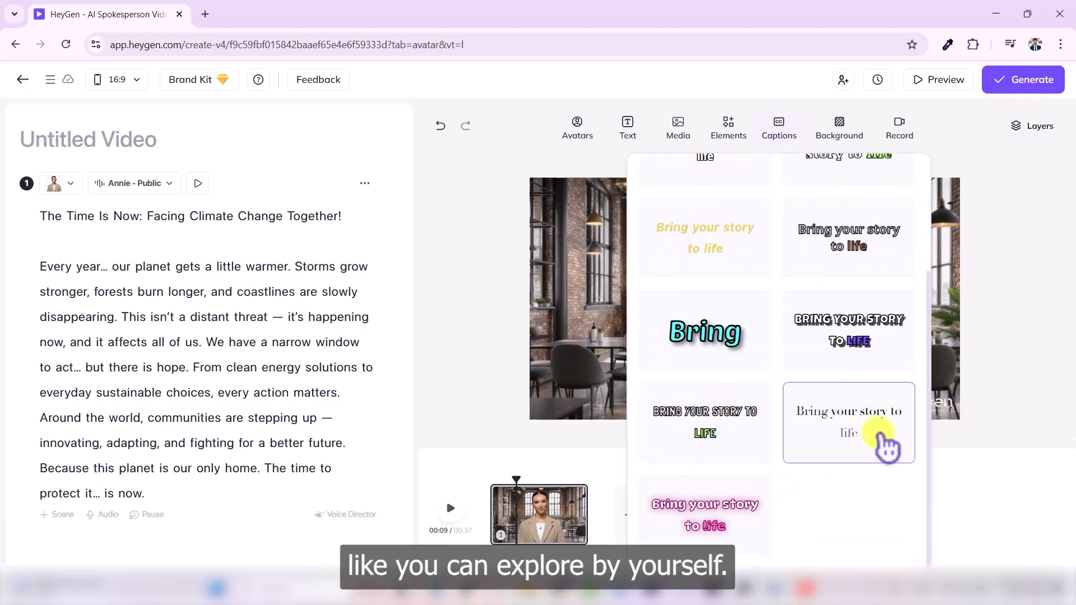
scroll(762, 404, "up", 3)
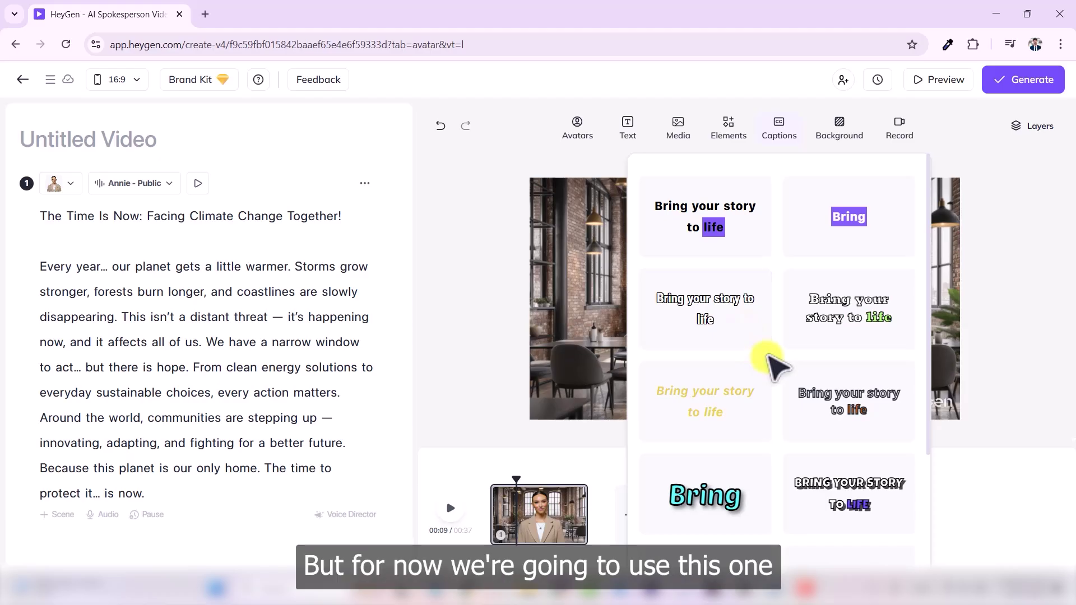
left_click(723, 325)
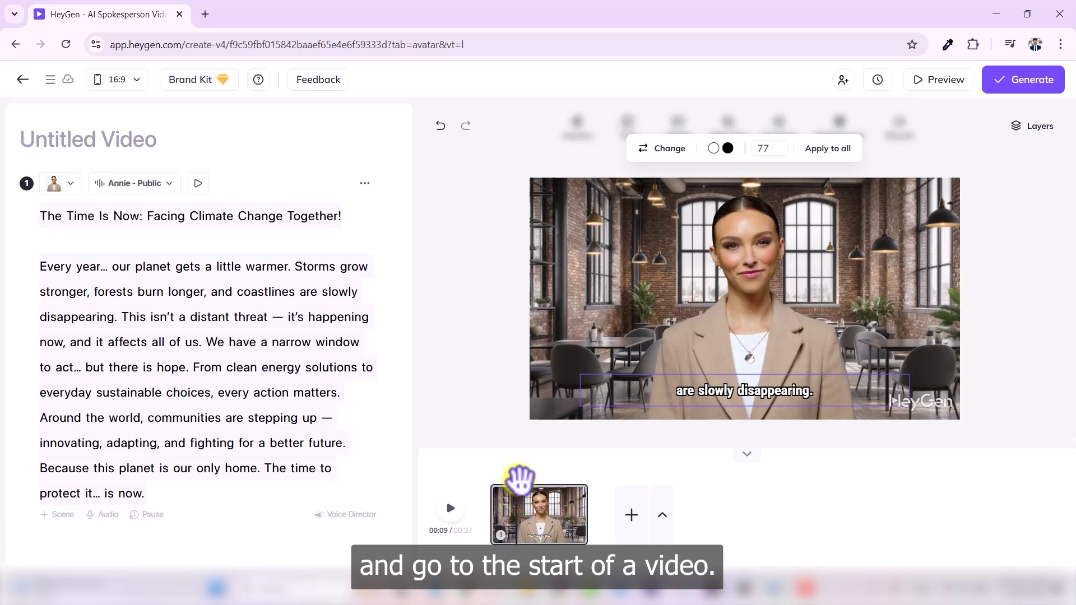
left_click_drag(515, 482, 456, 480)
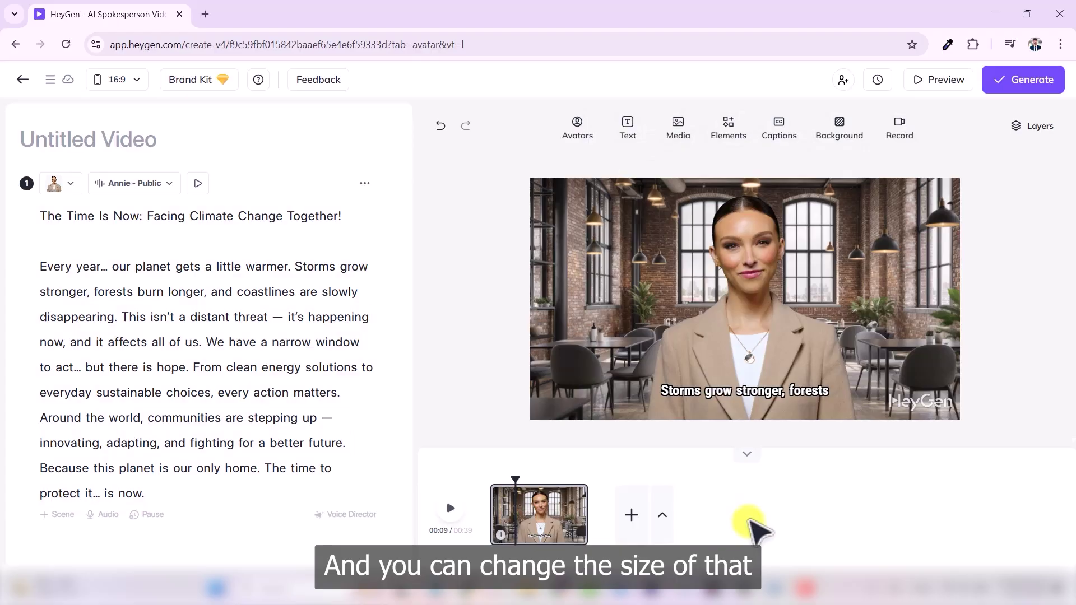
Set the caption text size to 64
left_click(758, 404)
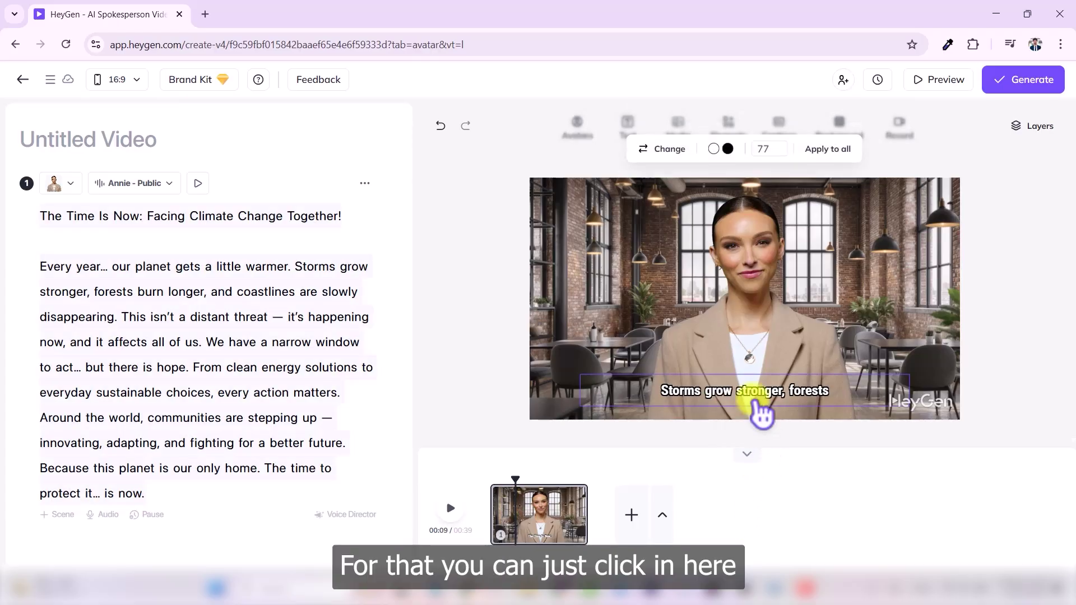
left_click(772, 154)
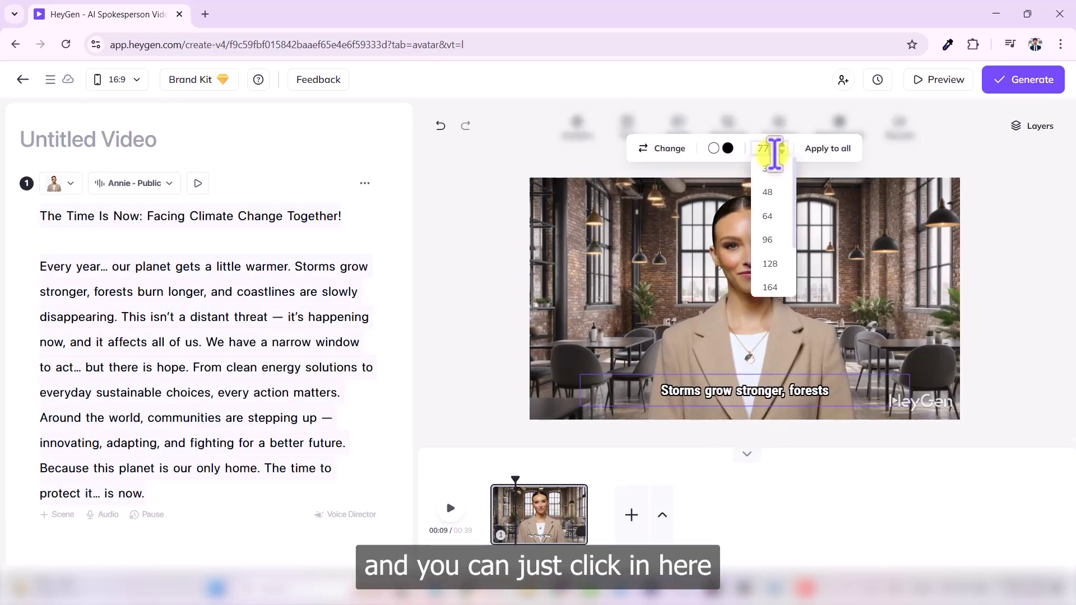
left_click(769, 217)
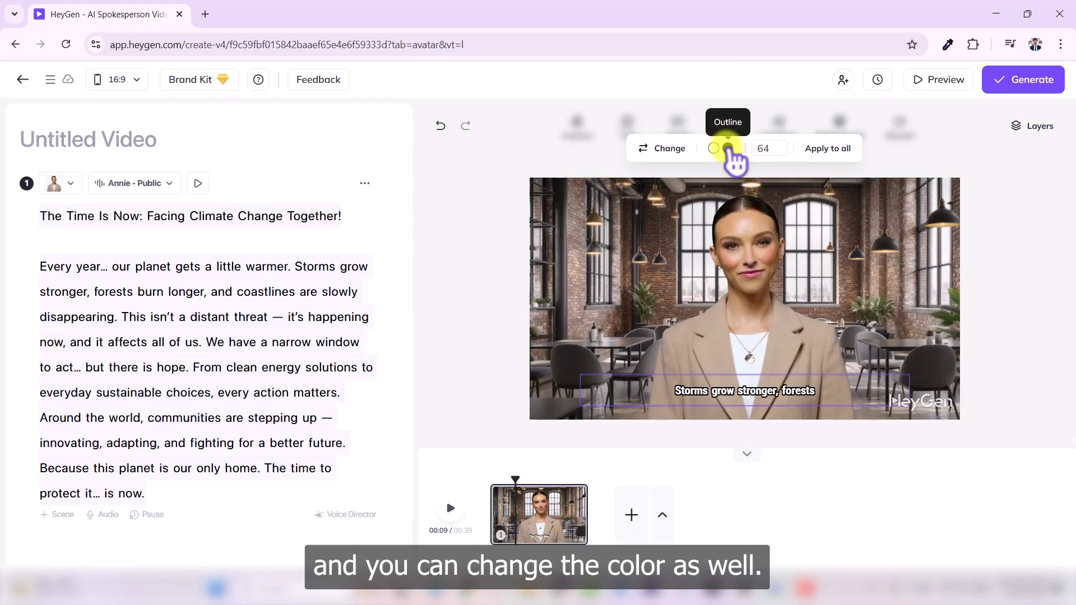
Try dark red and blue for the caption text, and settle on pink from the Demo HeyGen Brand Kit
left_click(714, 148)
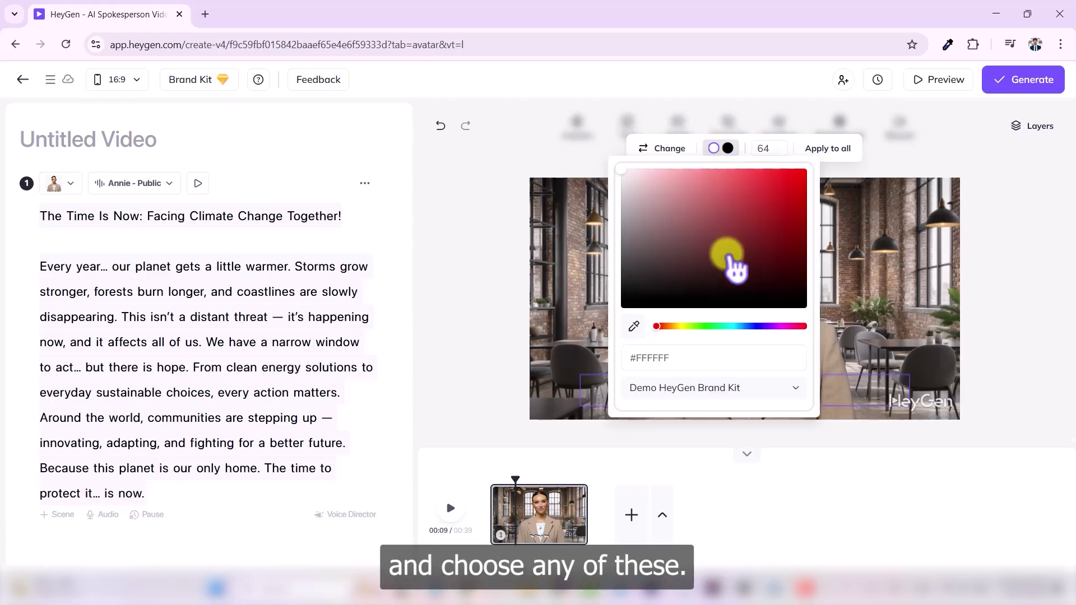
left_click(751, 216)
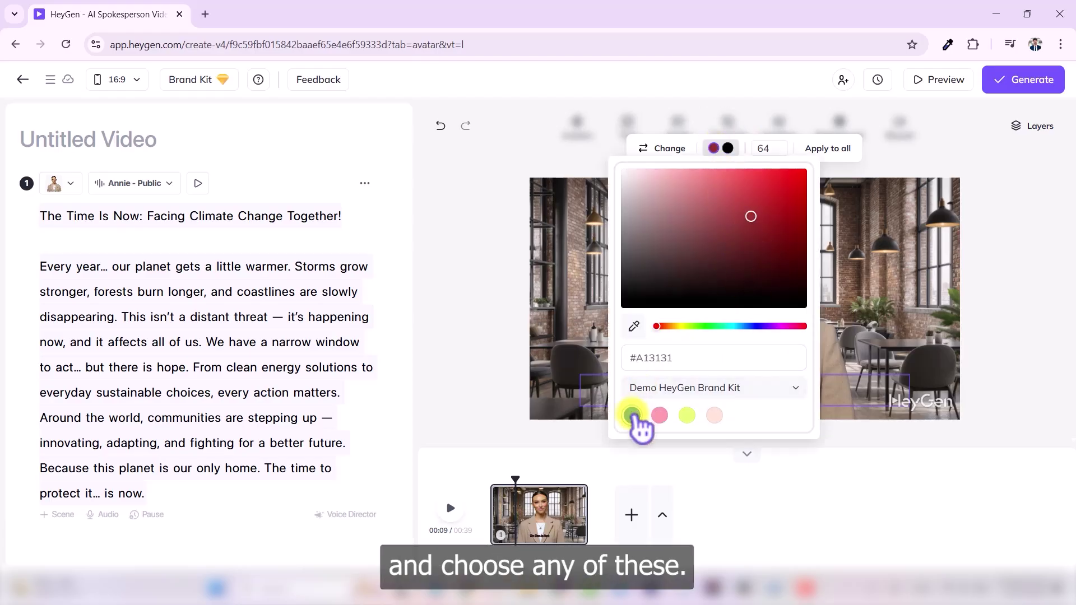
left_click(633, 416)
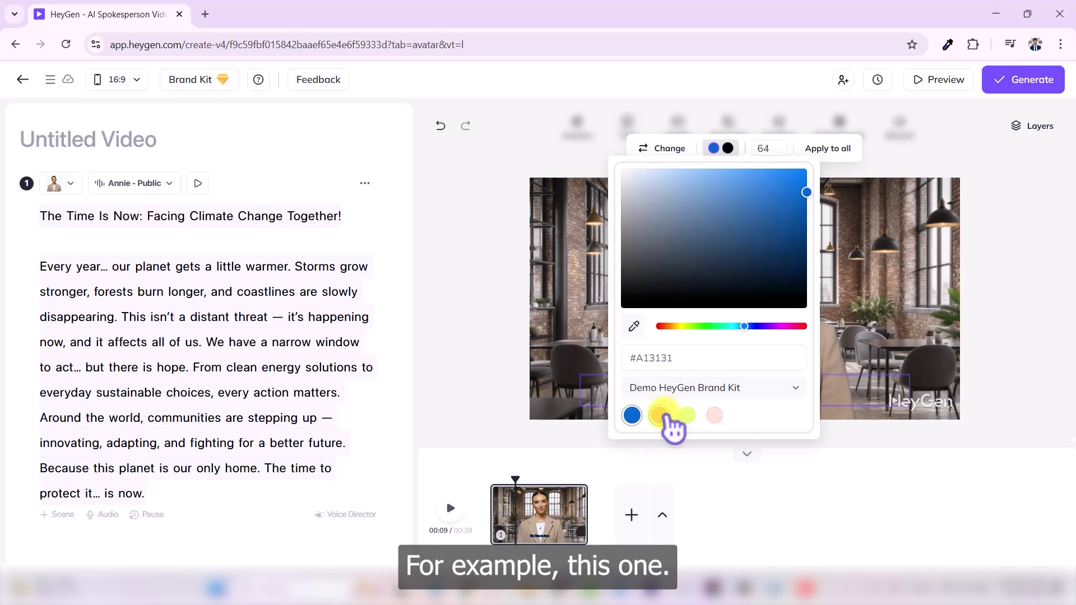
left_click(715, 415)
left_click(836, 490)
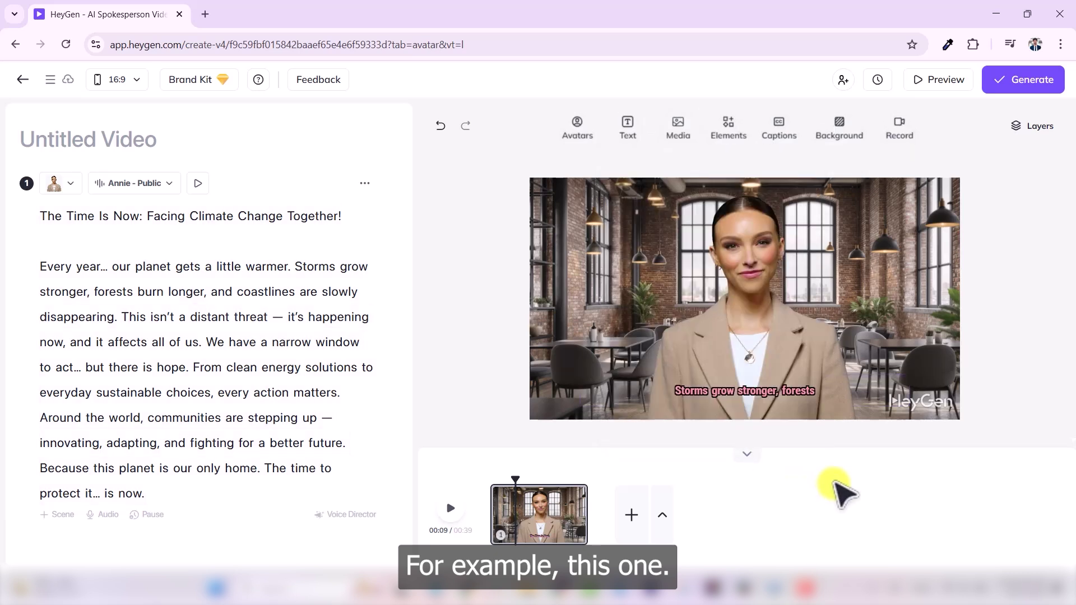
Change the caption outline color to white
left_click(749, 392)
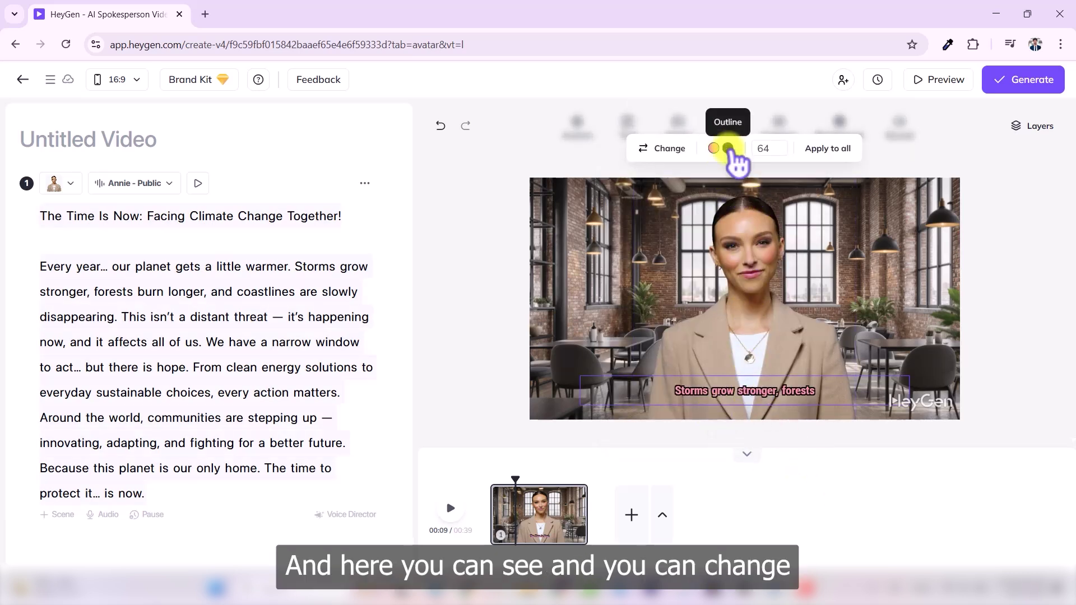
left_click(727, 148)
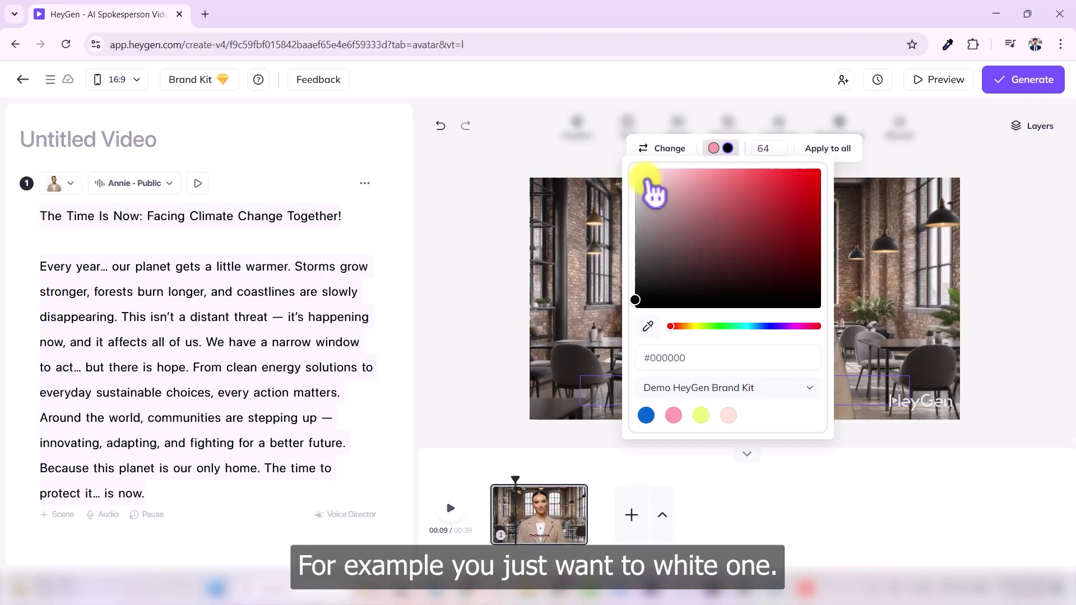
left_click_drag(650, 191, 636, 155)
left_click(829, 493)
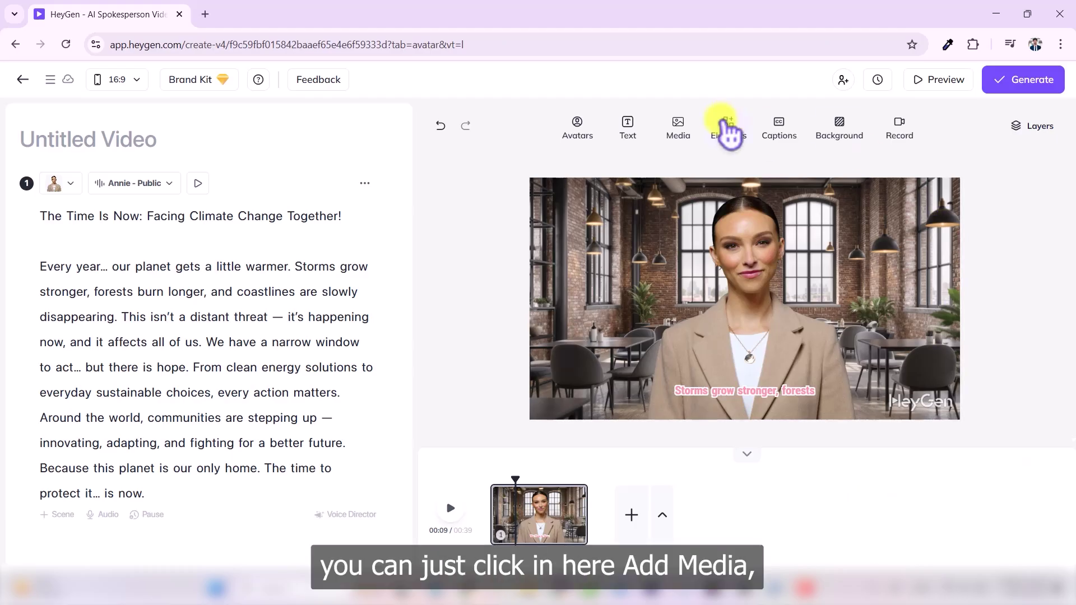
Search the online image library for "climate change"
left_click(685, 137)
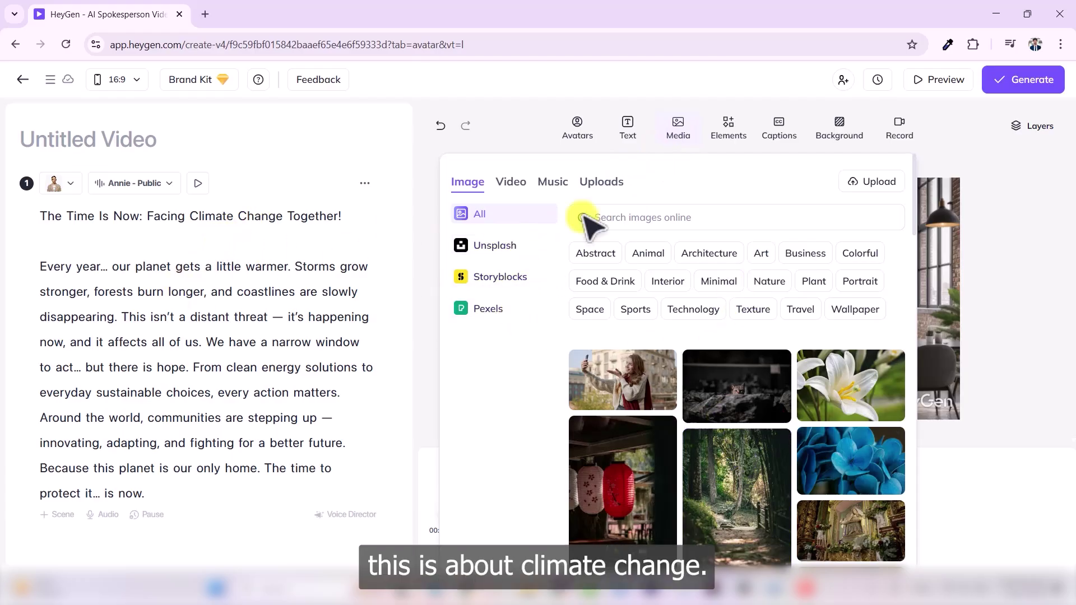
left_click(633, 217)
type("cli")
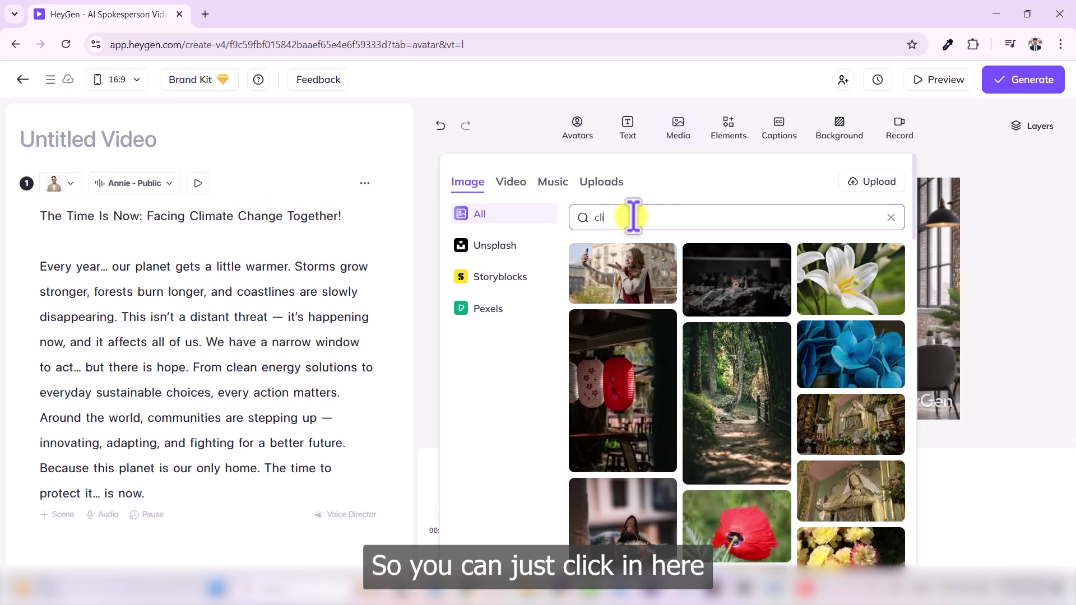
type("mate change")
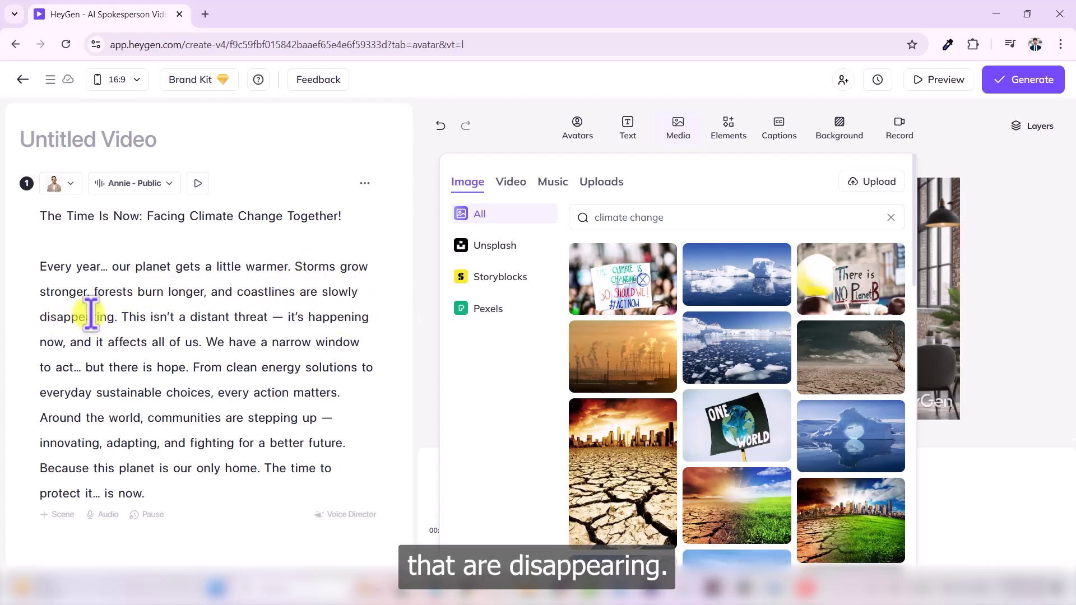
Search the image library for "storm" and add the picture of dark clouds over the sea to the scene
double_click(666, 219)
type("s")
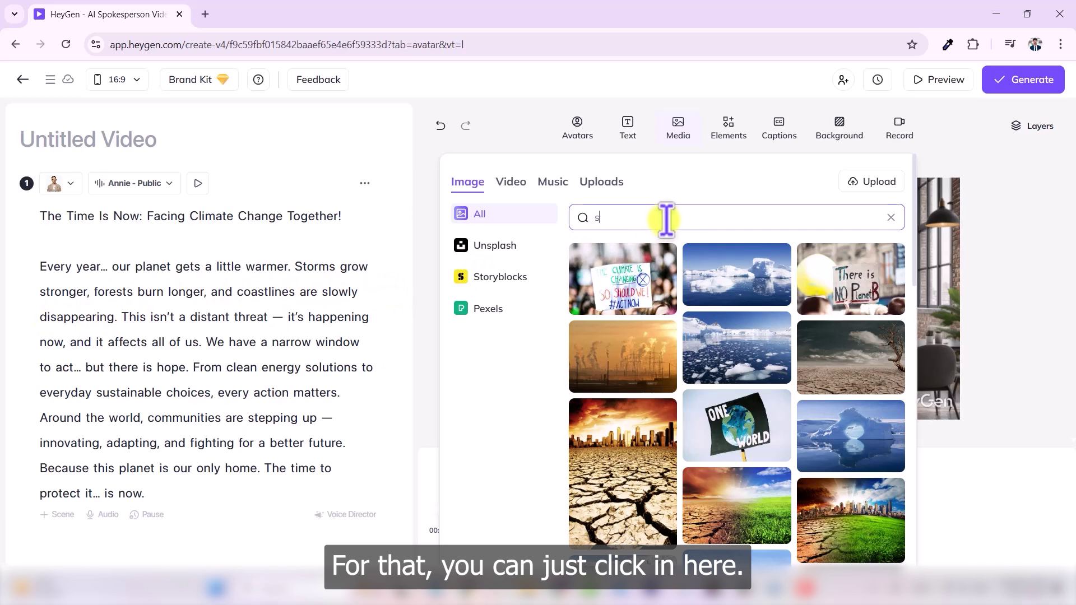
type("torm")
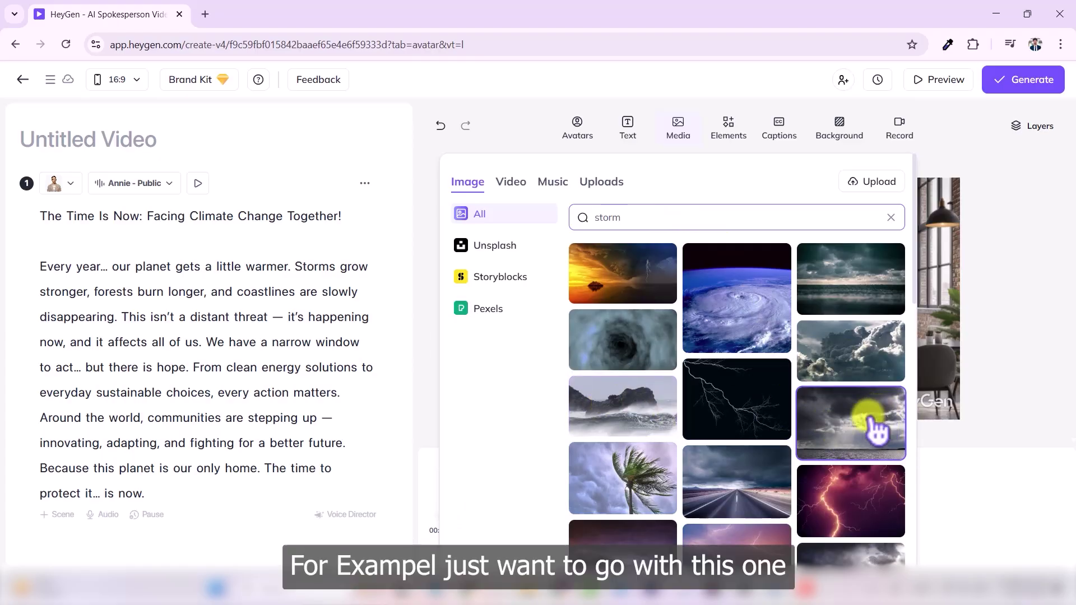
left_click_drag(876, 430, 870, 415)
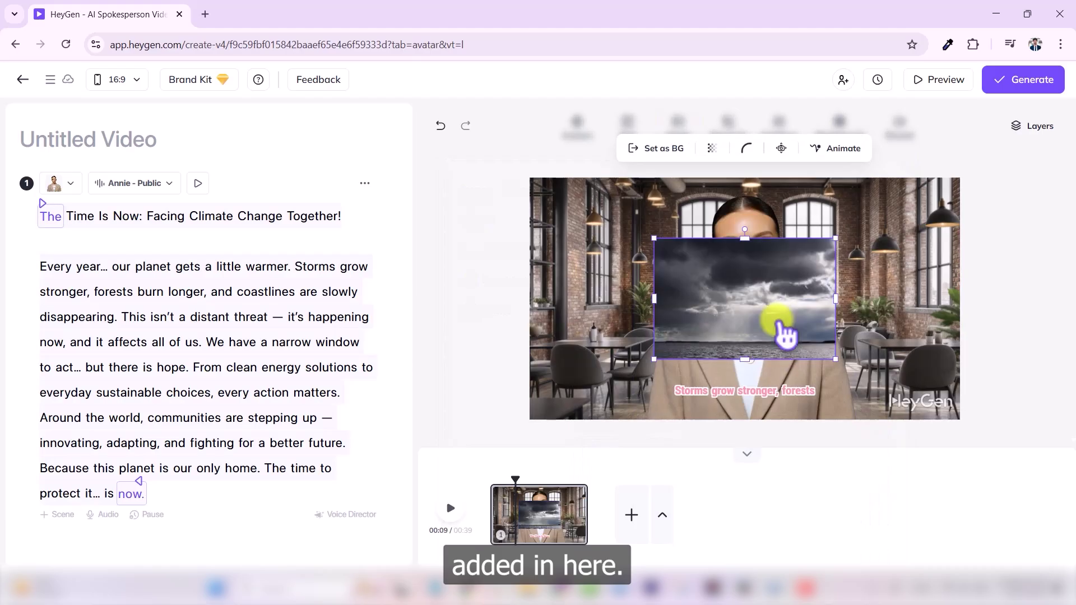
Enlarge the storm image to cover the whole video frame and shift it up so its bottom edge meets the frame's
left_click_drag(785, 334, 650, 266)
left_click_drag(711, 297, 1001, 403)
left_click(993, 397)
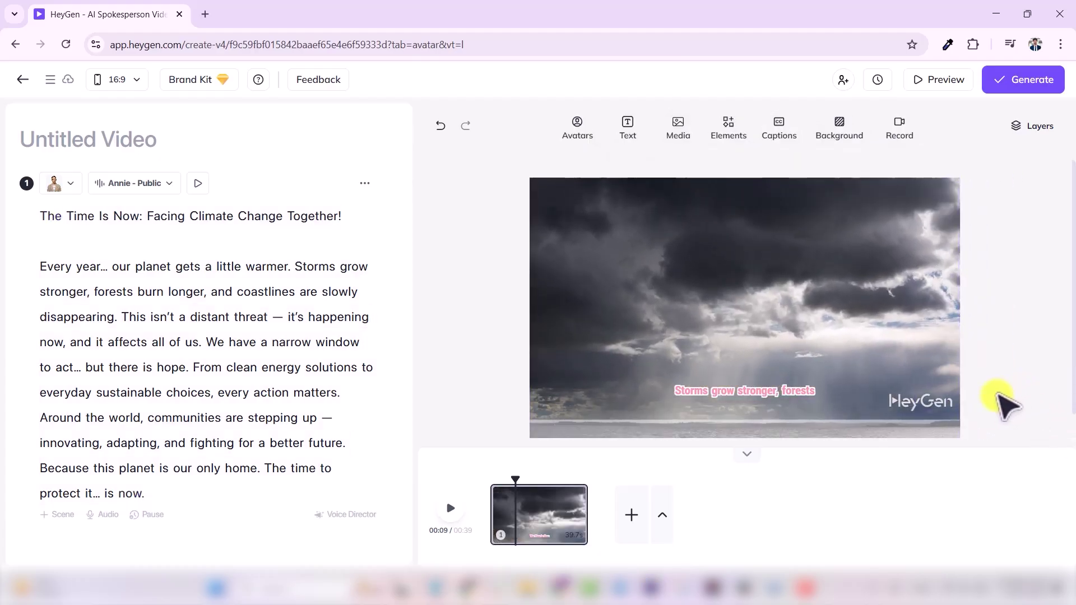
left_click(750, 334)
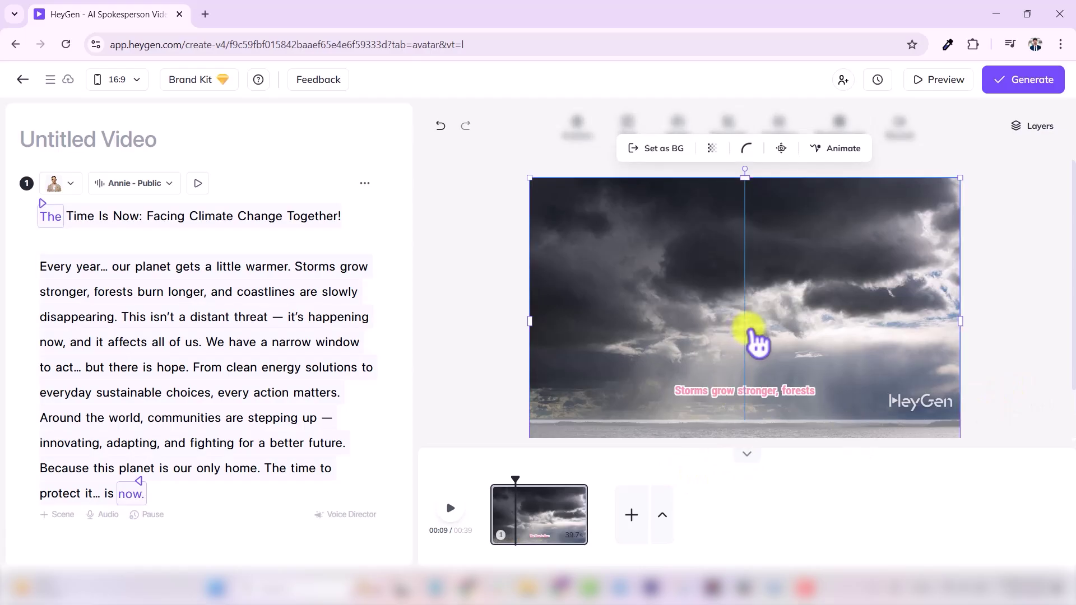
left_click_drag(751, 333, 751, 286)
left_click(1026, 355)
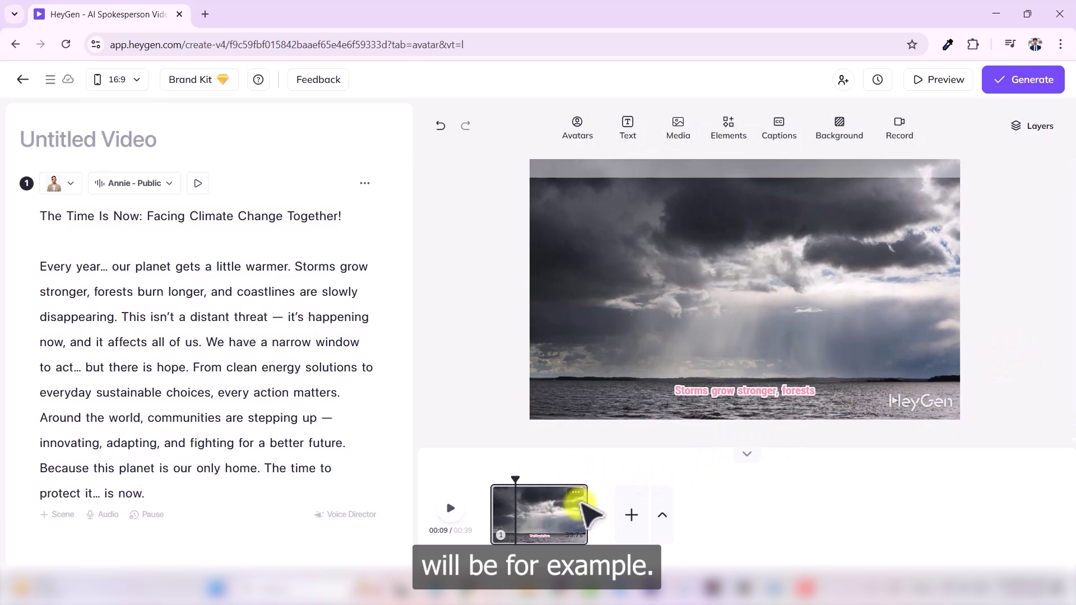
left_click(768, 303)
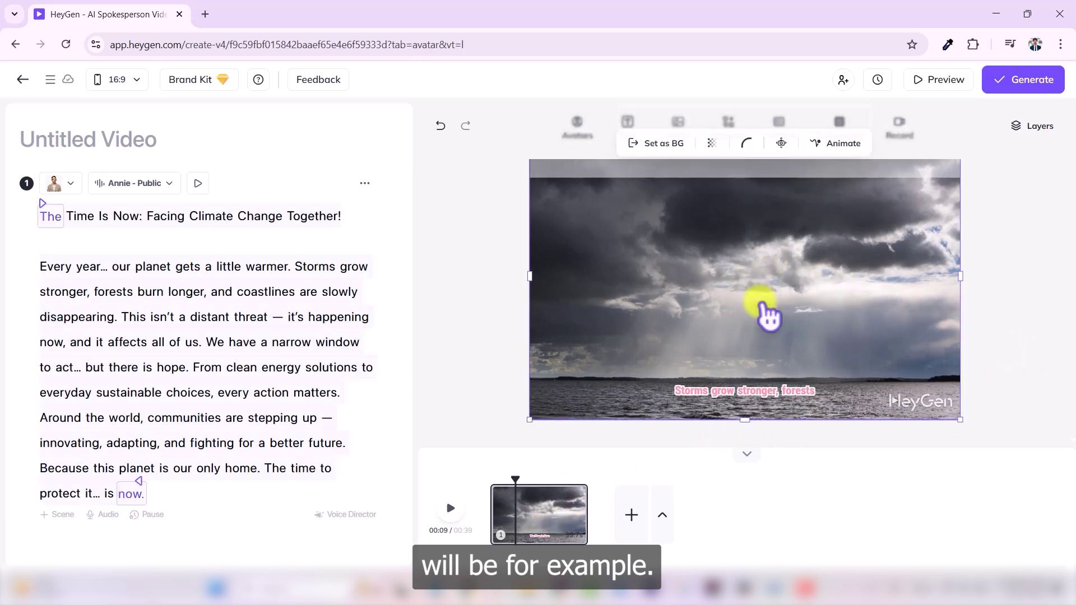
left_click(636, 436)
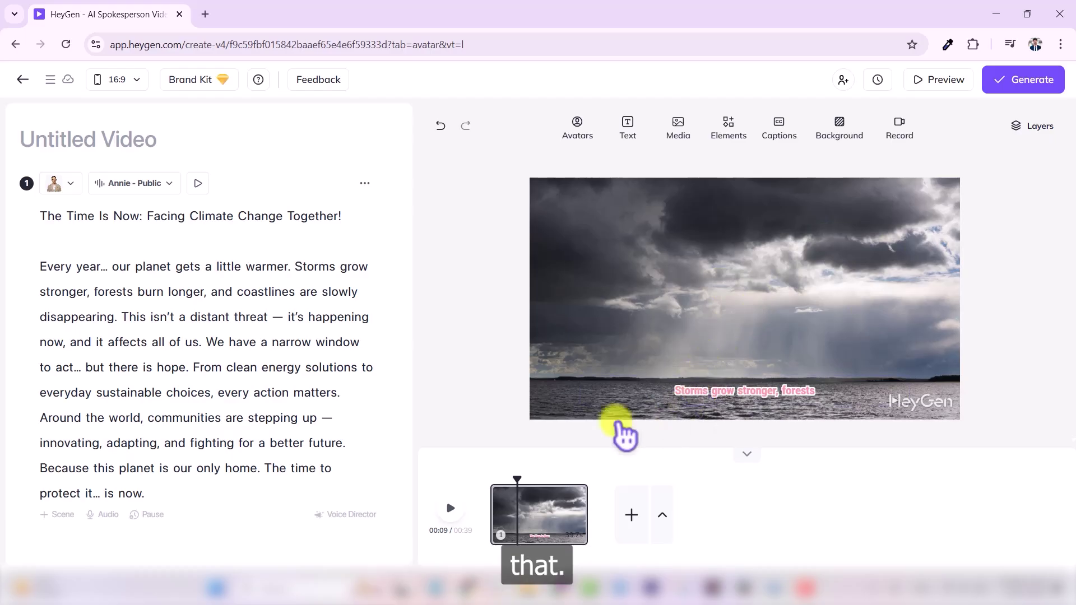
Search the image library for "forest burning" and add a picture of flames and smoke above trees to the scene
left_click(694, 125)
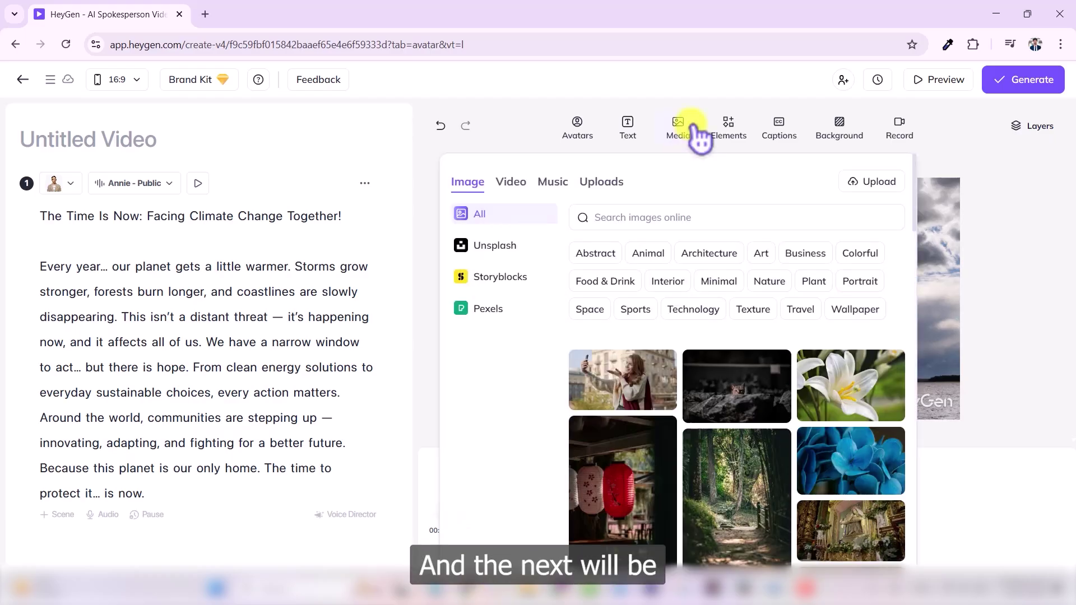
left_click(630, 220)
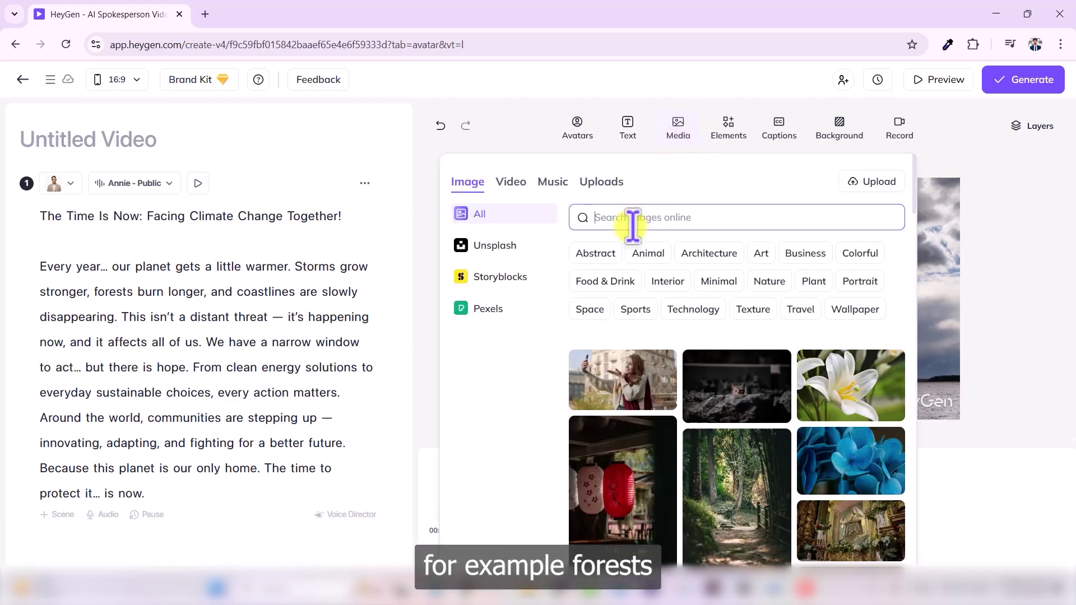
type("forest ")
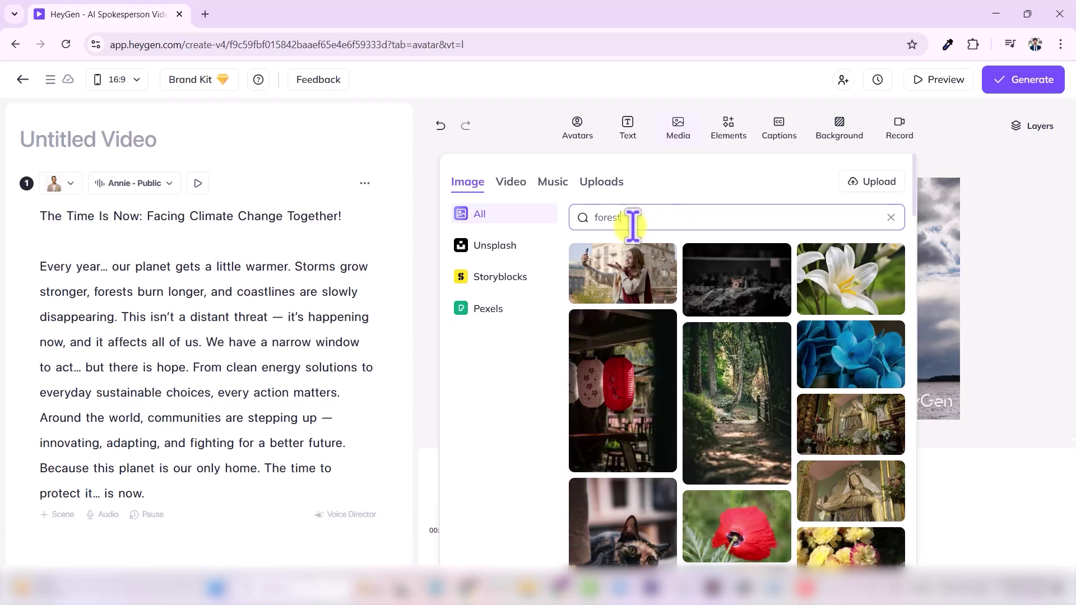
type("burning")
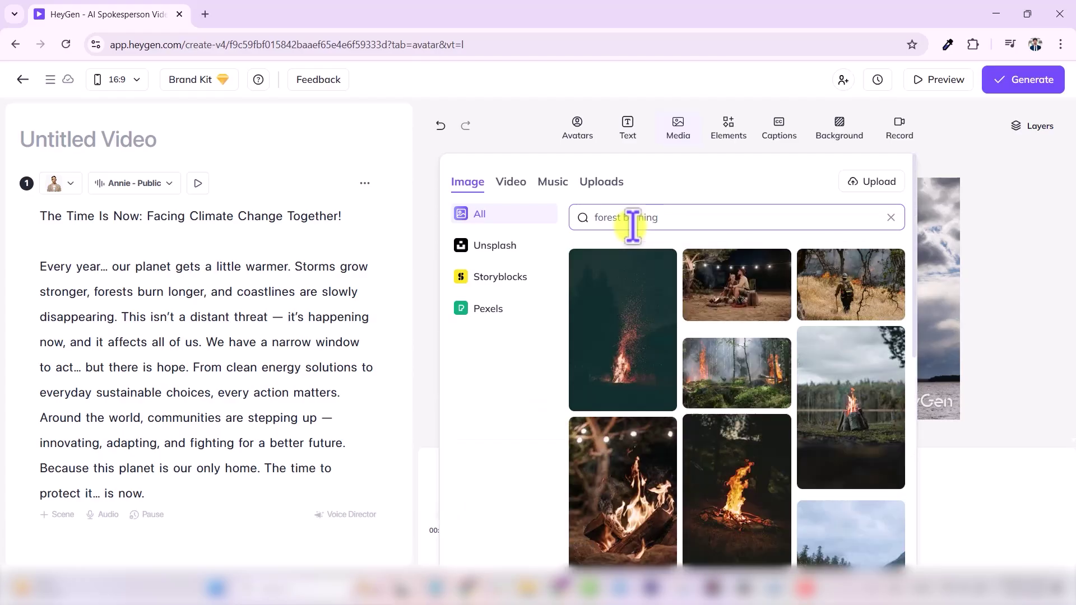
left_click(737, 271)
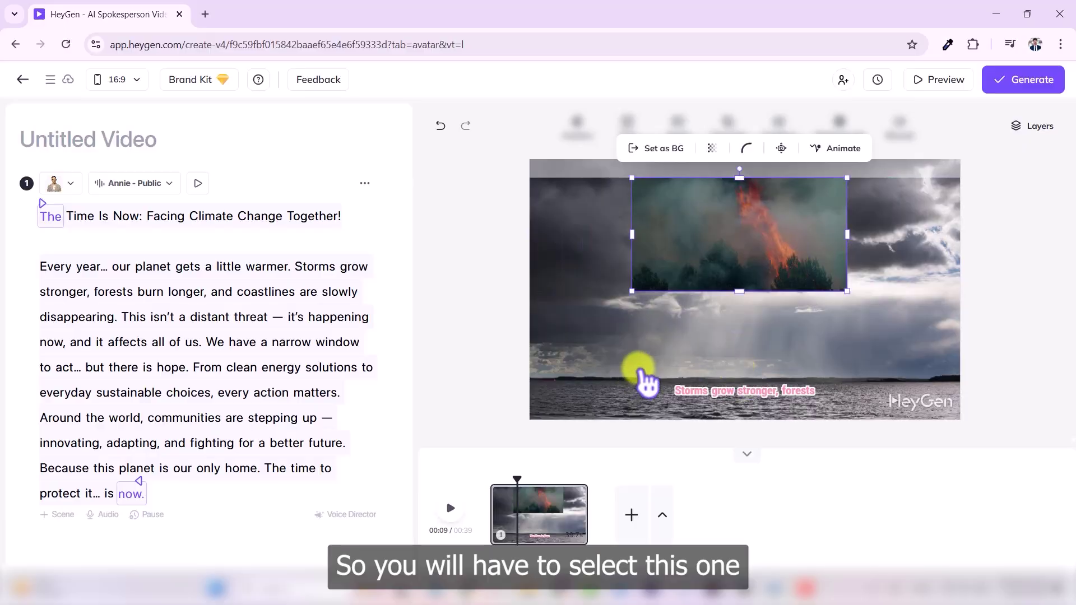
Time the storm image to appear at "Storms" and disappear after "stronger," in the script
left_click(646, 374)
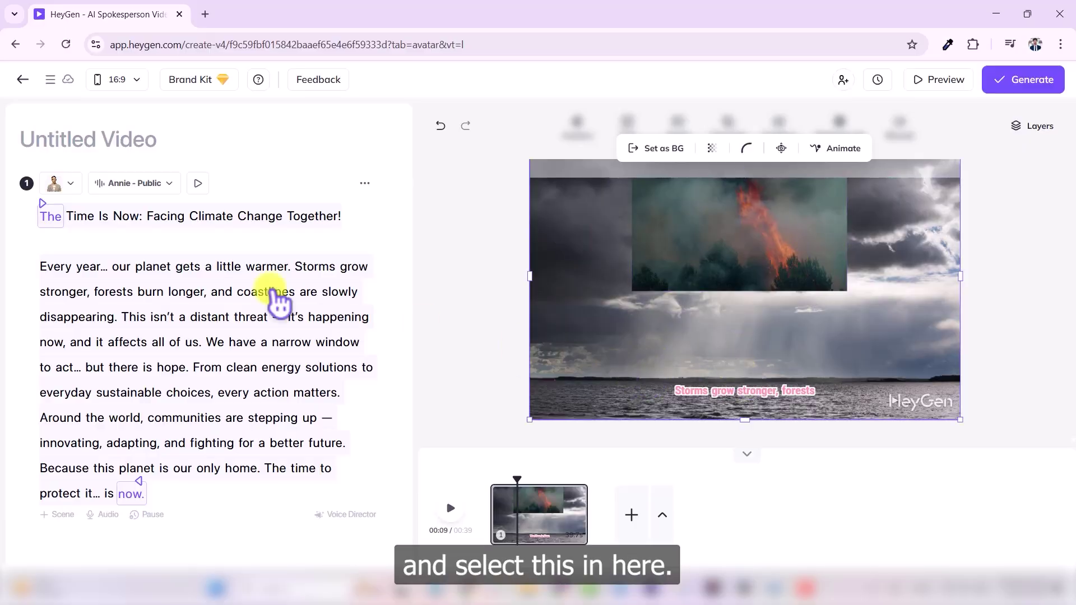
mouse_move(160, 261)
left_mouse_down()
mouse_move(305, 271)
mouse_move(233, 432)
mouse_move(137, 491)
mouse_move(233, 319)
mouse_move(92, 296)
left_mouse_up()
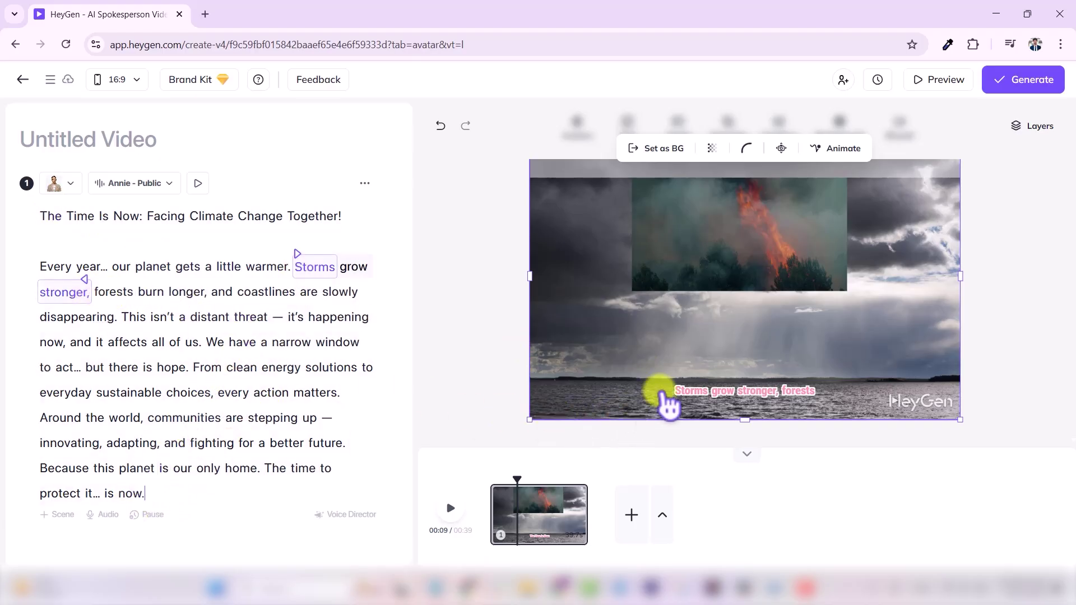
Move the forest fire image to the frame's upper-left corner and enlarge it to cover the whole video frame
left_click(632, 259)
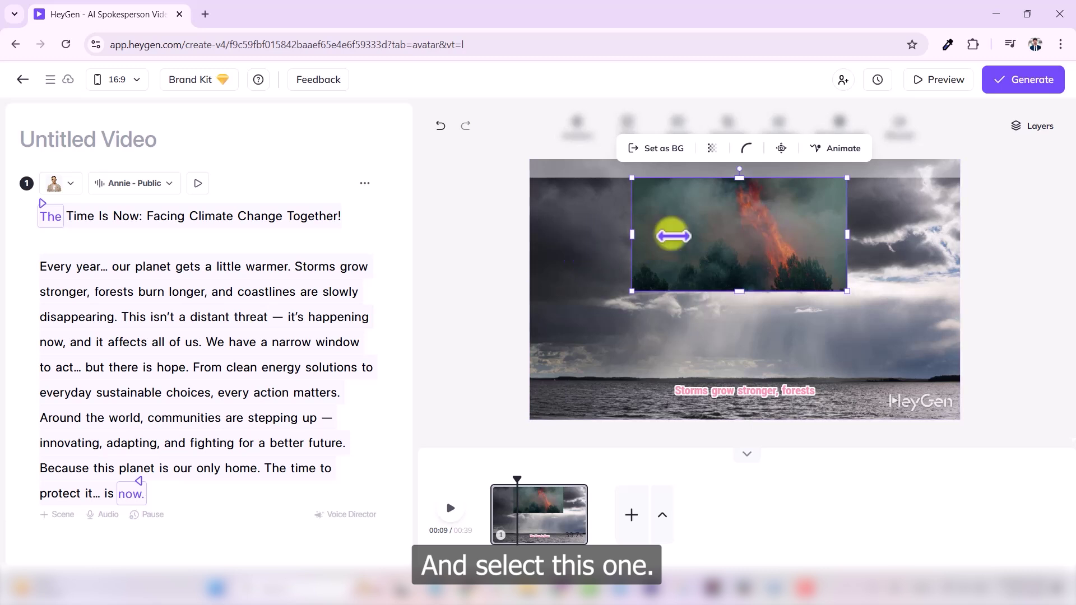
left_click_drag(726, 247, 670, 258)
left_click_drag(744, 291, 1017, 456)
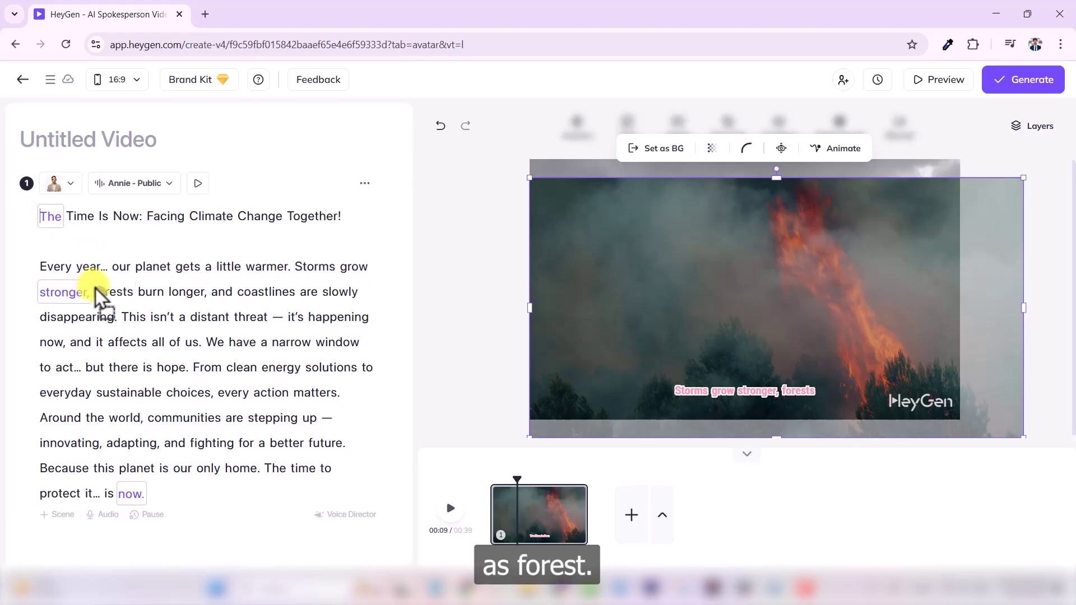
Time the forest fire image to appear at "forests" and disappear after "longer," in the script
left_click(141, 492)
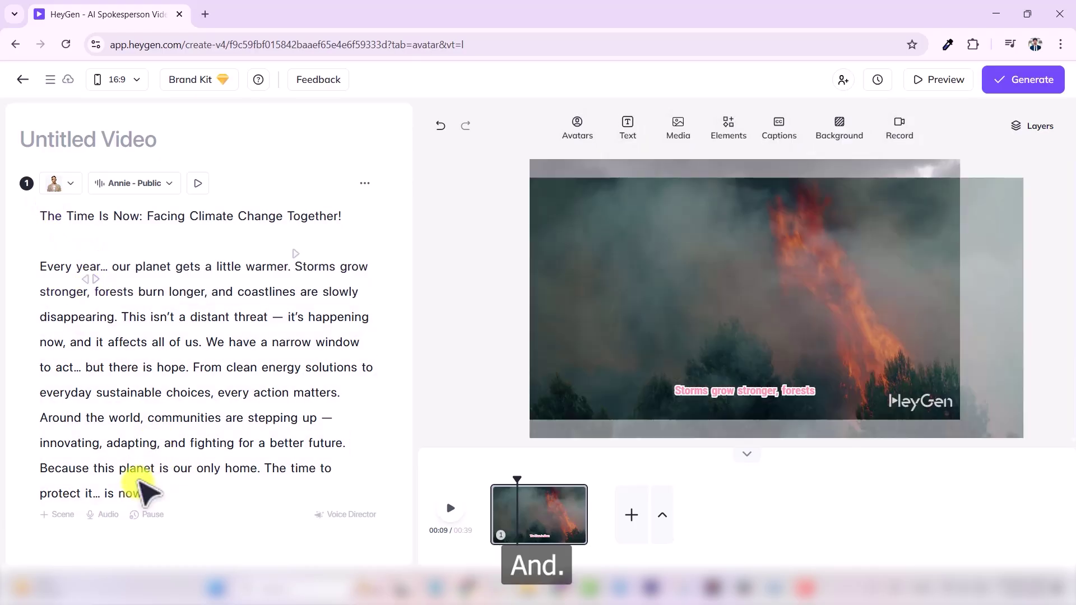
left_click(661, 304)
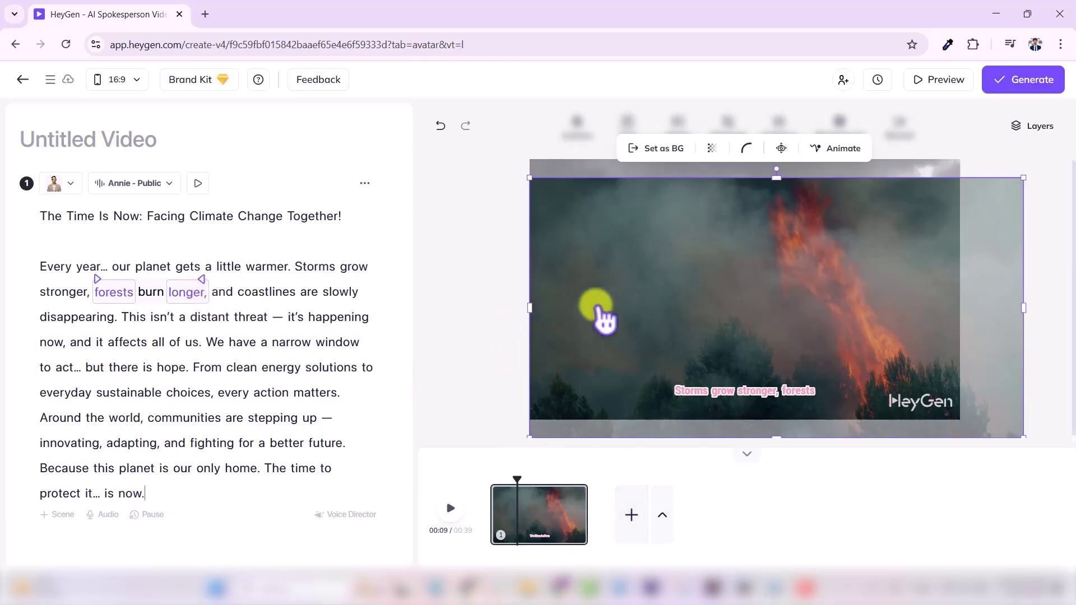
left_click(764, 479)
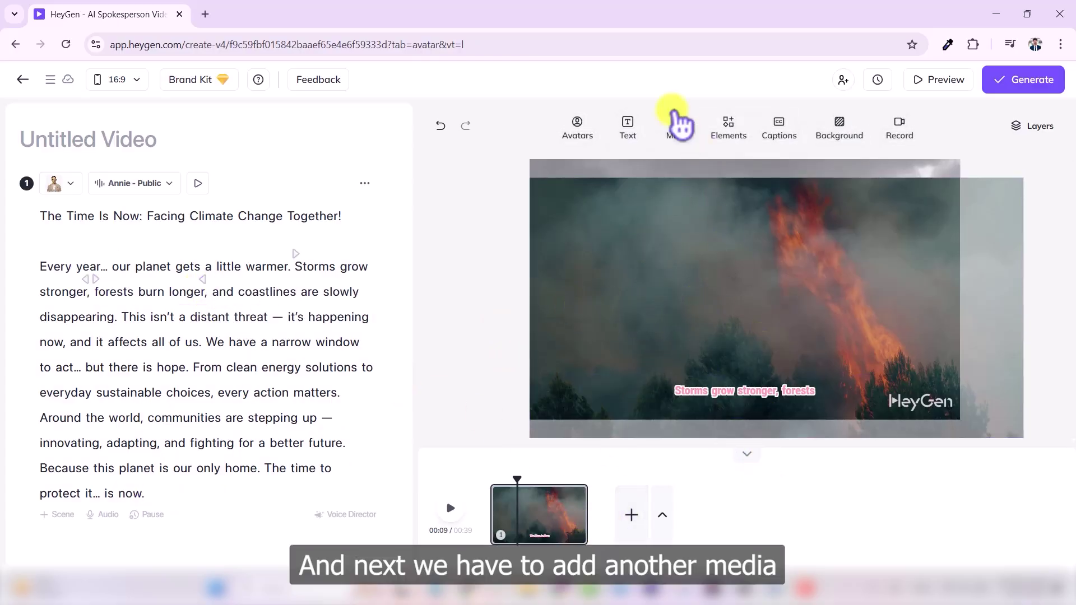
Search the image library for "coastlines" and add the picture of a rocky shore under a blue sky
left_click(679, 128)
left_click(613, 216)
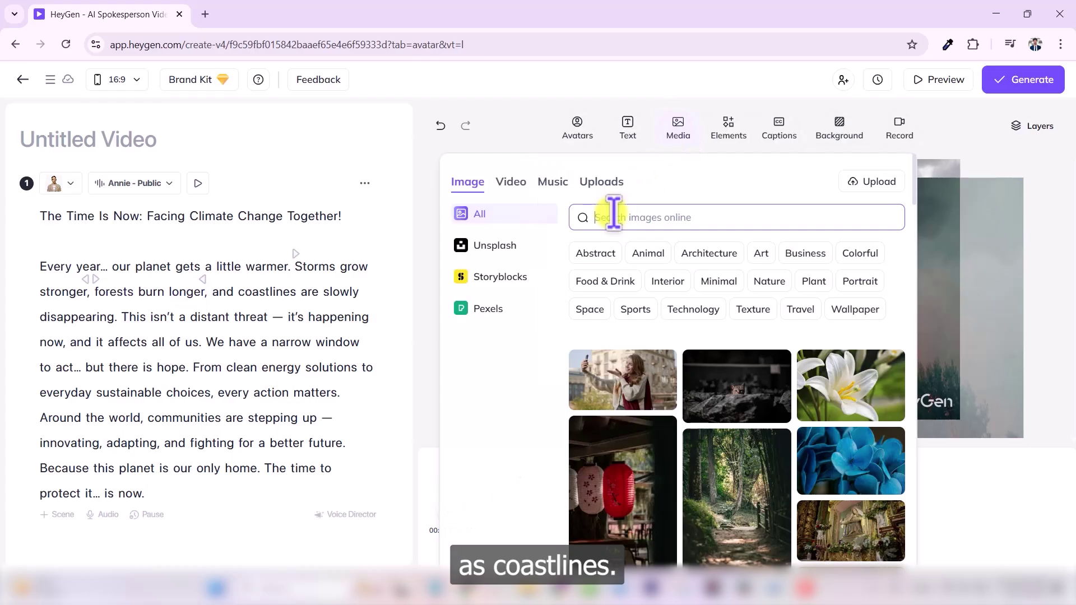
type("coastlines")
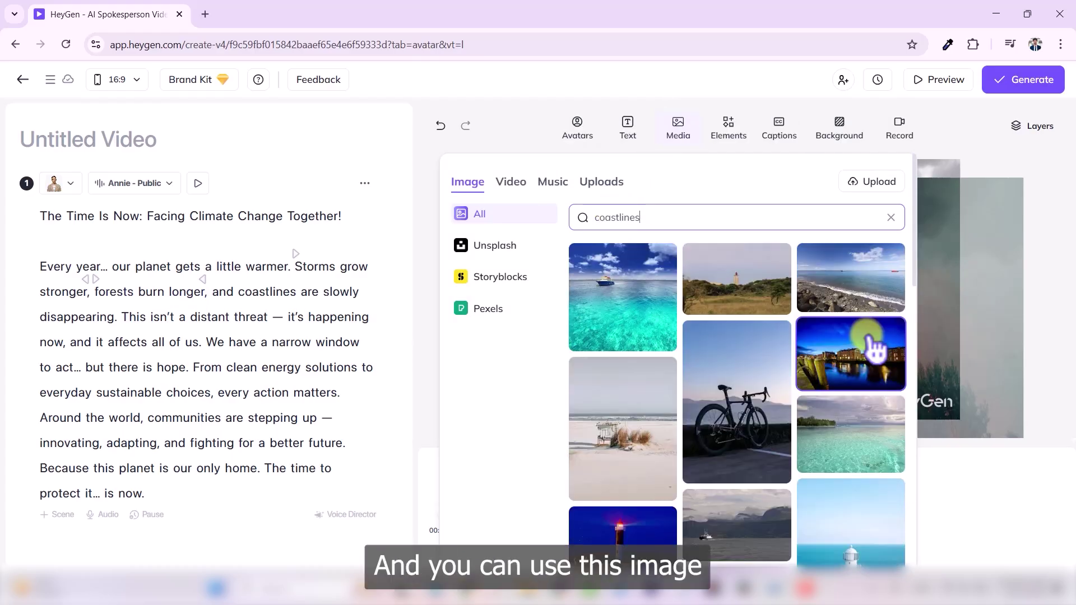
left_click(865, 295)
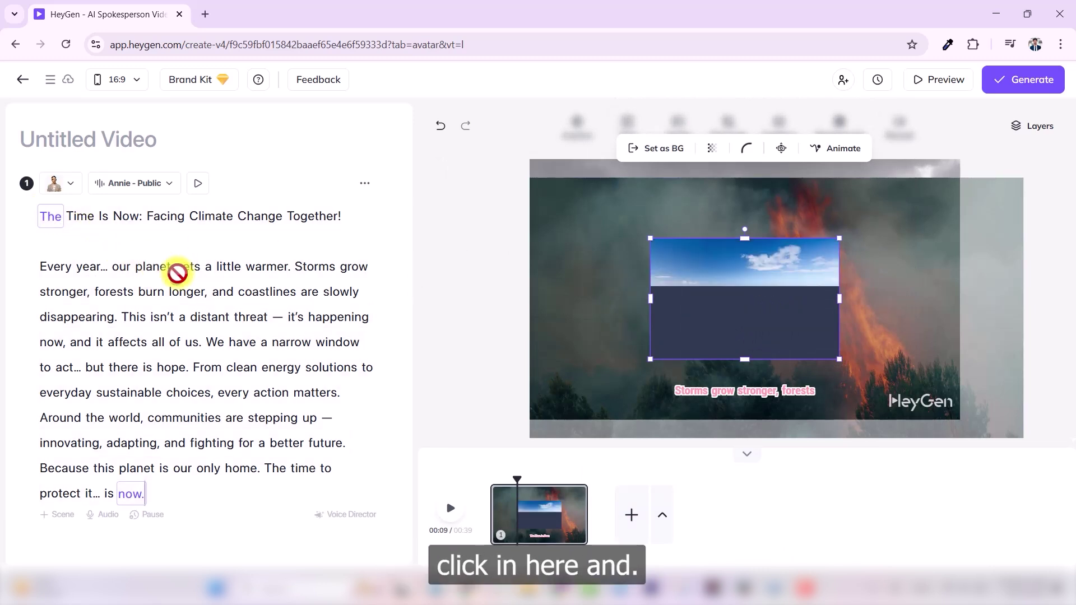
Time the coastline image to appear at "and" before "coastlines" and disappear after "disappearing." in the script
left_click(219, 292)
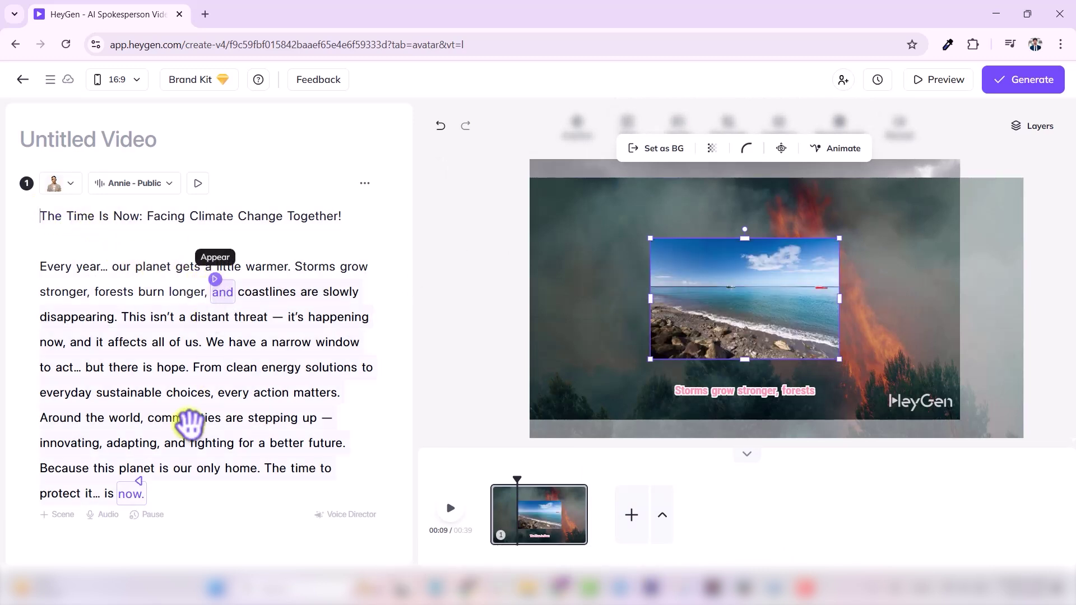
left_click(139, 483)
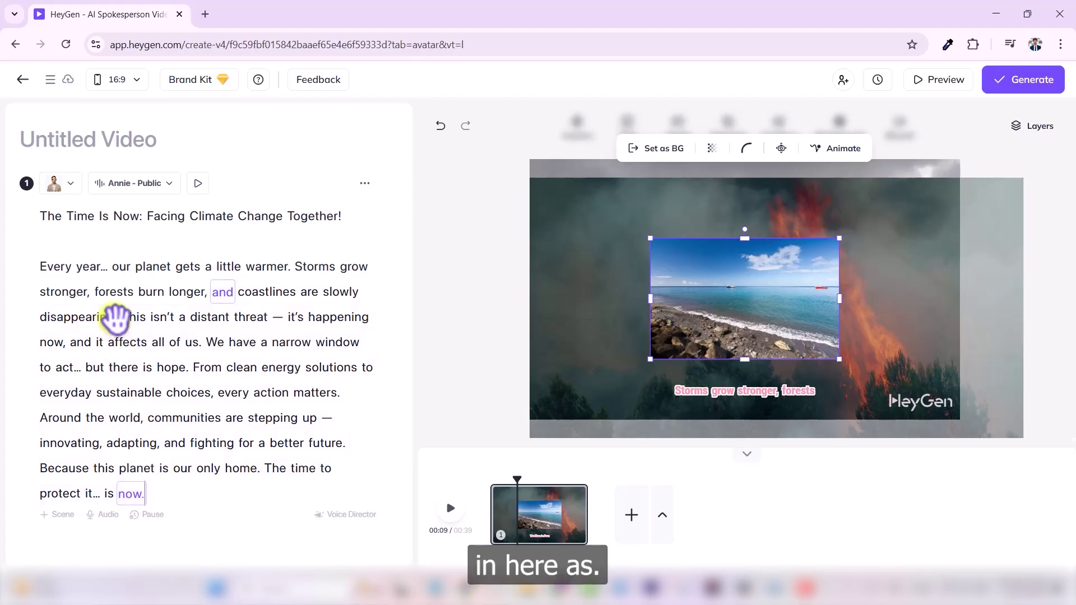
left_click(115, 317)
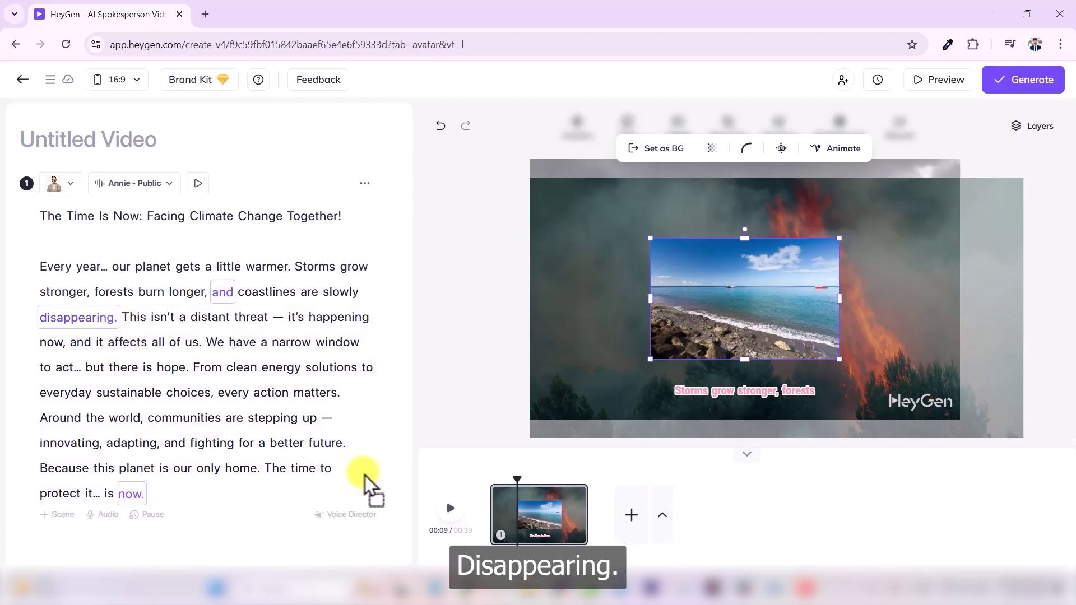
Move the coastline image to the frame's upper-left corner and enlarge it to fill the video frame
left_click_drag(813, 348, 667, 250)
left_click_drag(713, 288, 1043, 483)
left_click(897, 525)
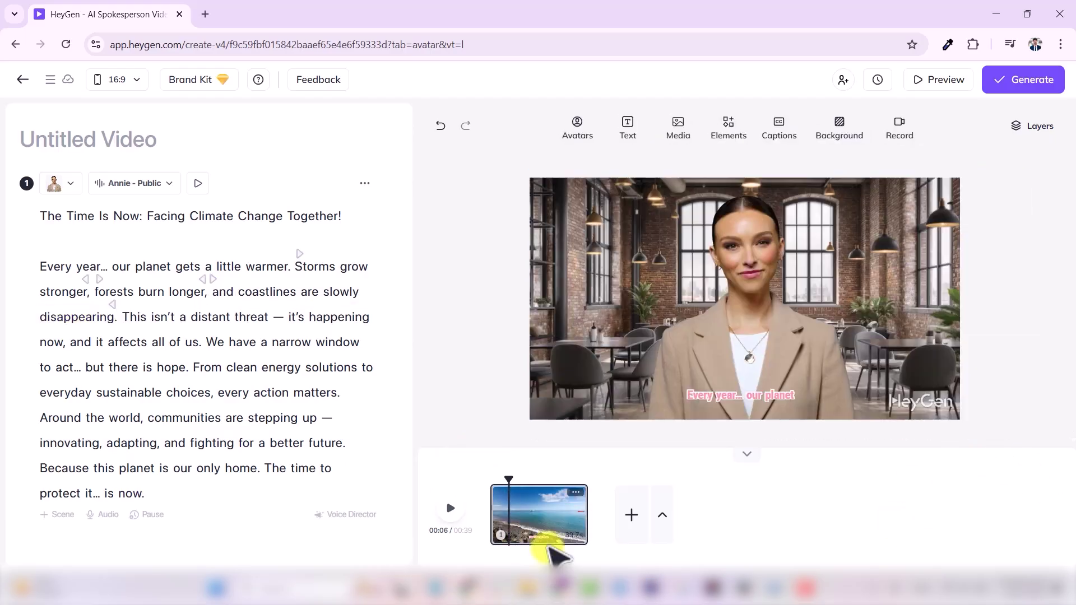